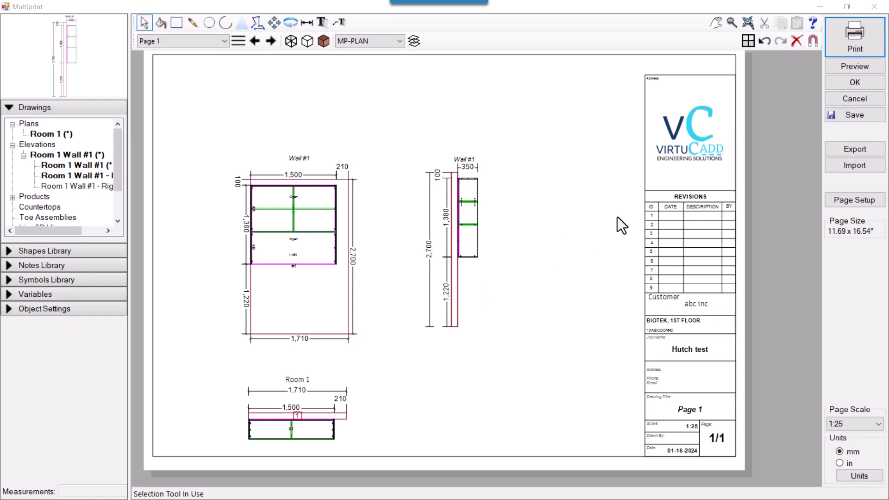
# - View the Hutch test cabinet layout in 3D, then close the Room Viewer
pyautogui.scroll(2, 712, 223)
pyautogui.scroll(-2, 502, 310)
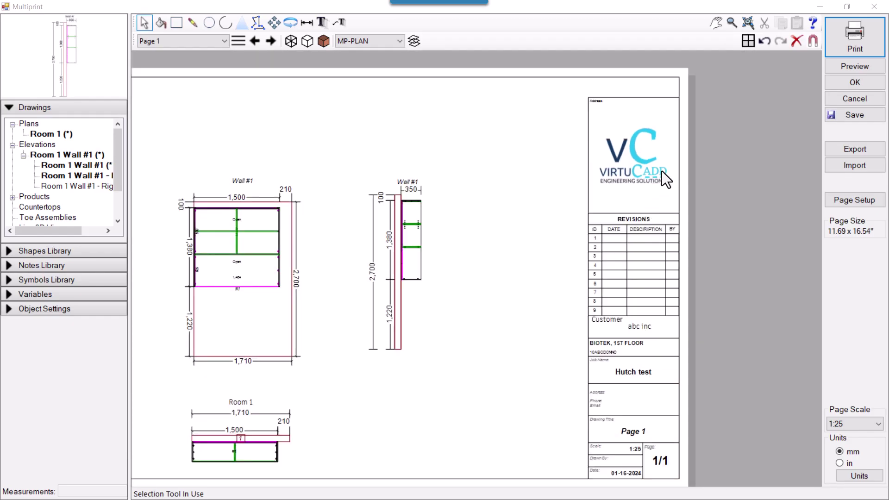
pyautogui.scroll(3, 664, 157)
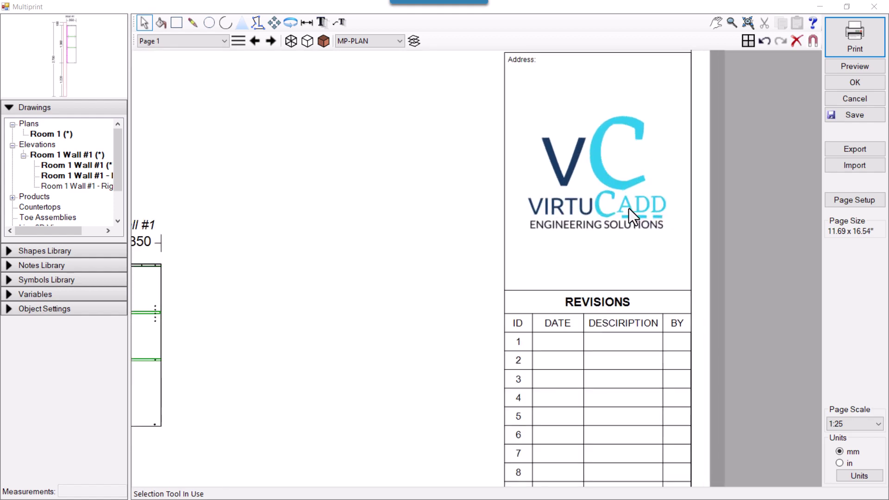
pyautogui.scroll(-5, 558, 199)
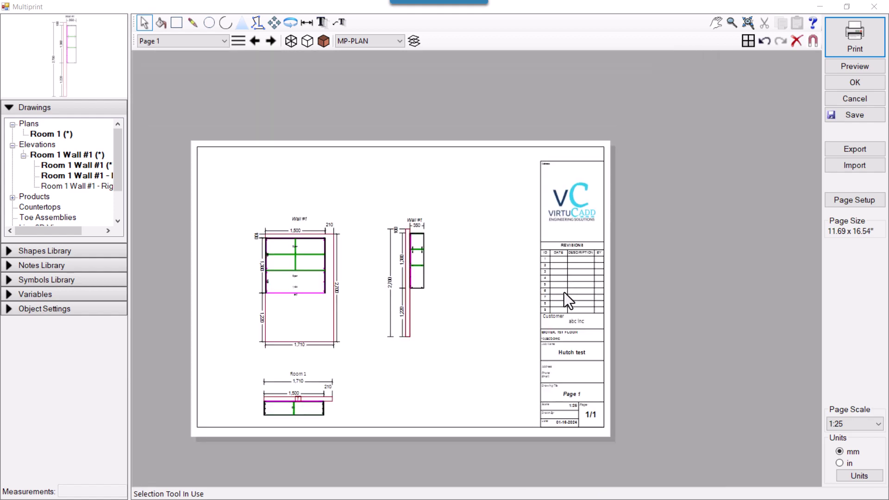
pyautogui.scroll(3, 563, 281)
pyautogui.scroll(4, 593, 287)
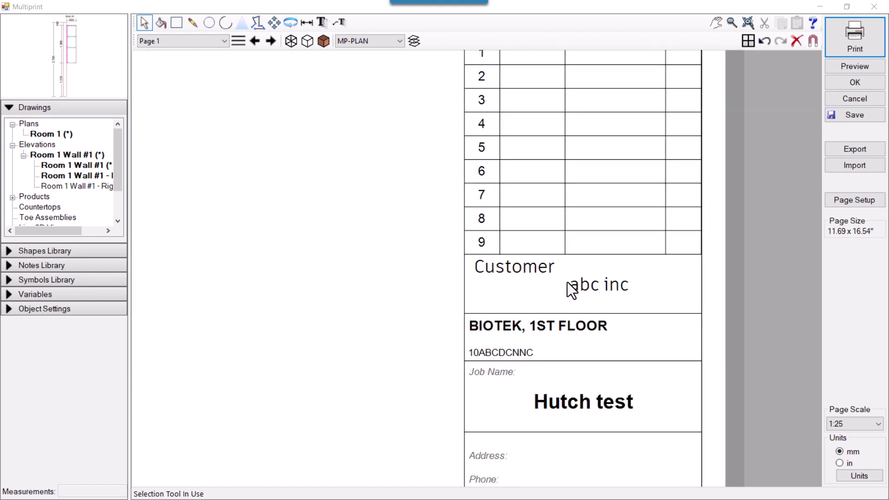
pyautogui.scroll(-5, 507, 292)
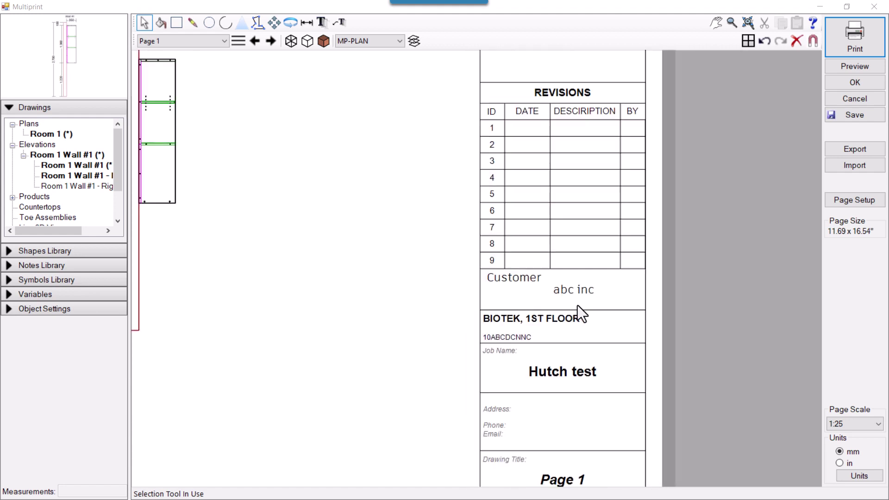
pyautogui.scroll(2, 382, 340)
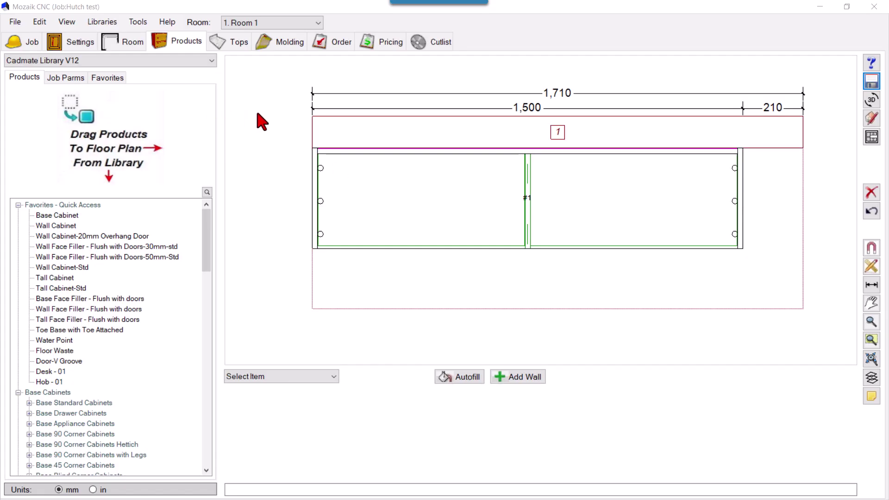
pyautogui.scroll(-1, 359, 240)
pyautogui.scroll(-1, 359, 255)
pyautogui.scroll(-1, 438, 245)
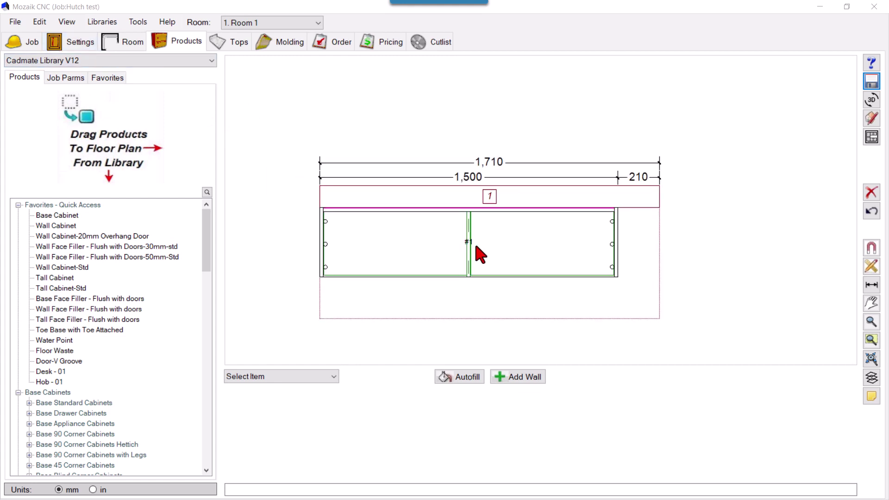
pyautogui.click(872, 100)
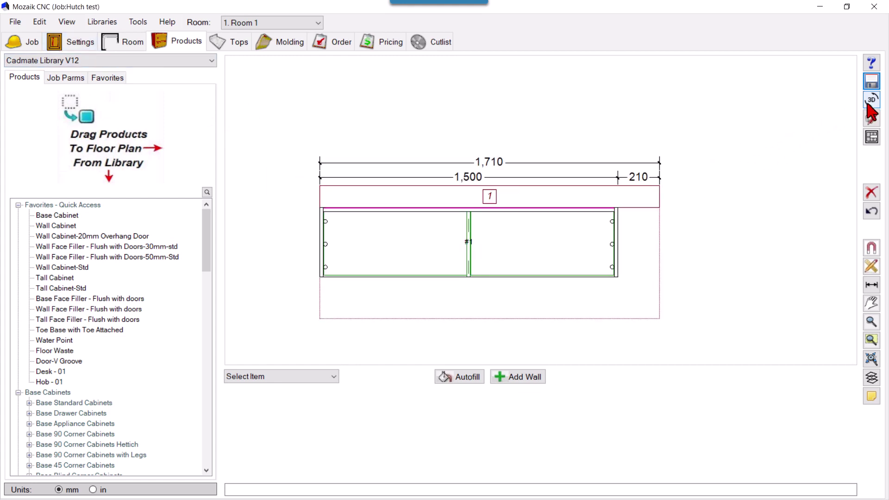
pyautogui.click(722, 39)
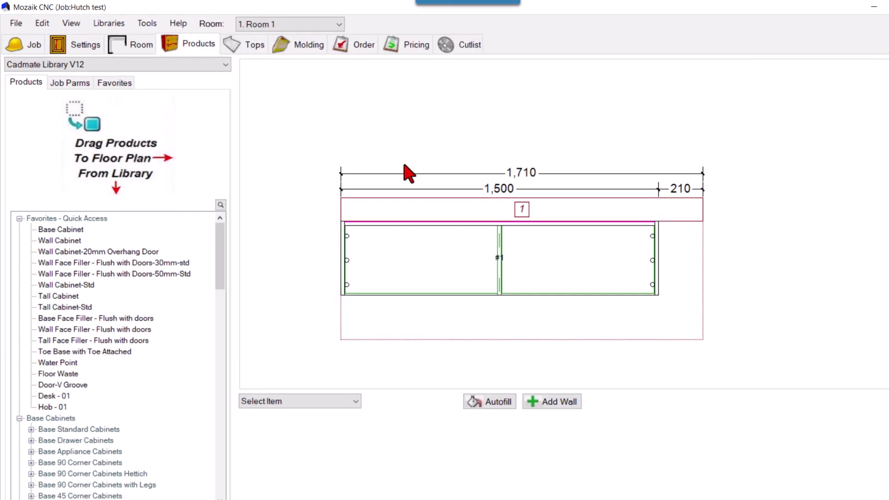
# - Start a MultiPrint layout from File > Print, giving a blank 11.69 x 16.54" Page 1 at 1:25
pyautogui.click(15, 22)
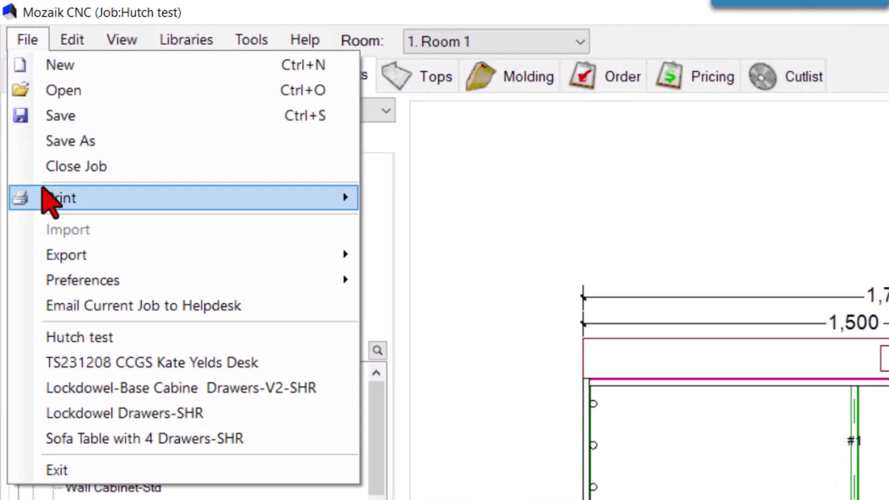
pyautogui.moveTo(33, 198)
pyautogui.click(669, 283)
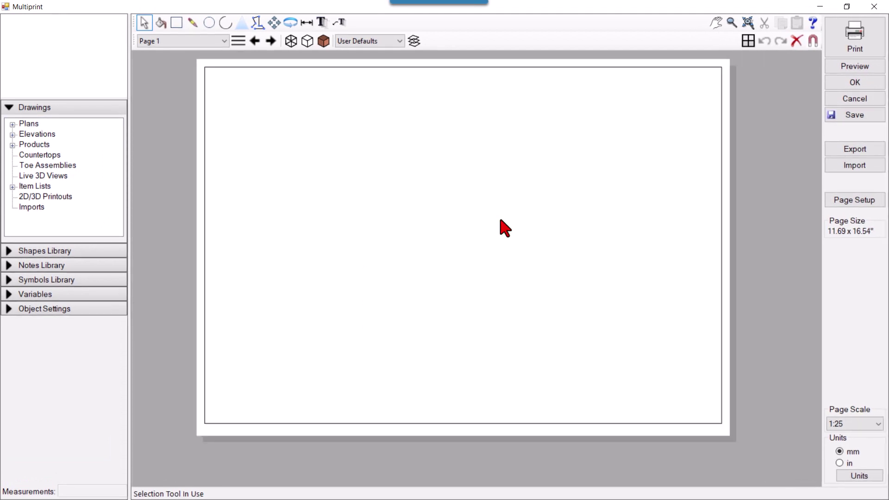
# - Set Page 1's title block to Commercial (11"x17") in Page Setup, showing Hutch test at 1:25
pyautogui.click(850, 204)
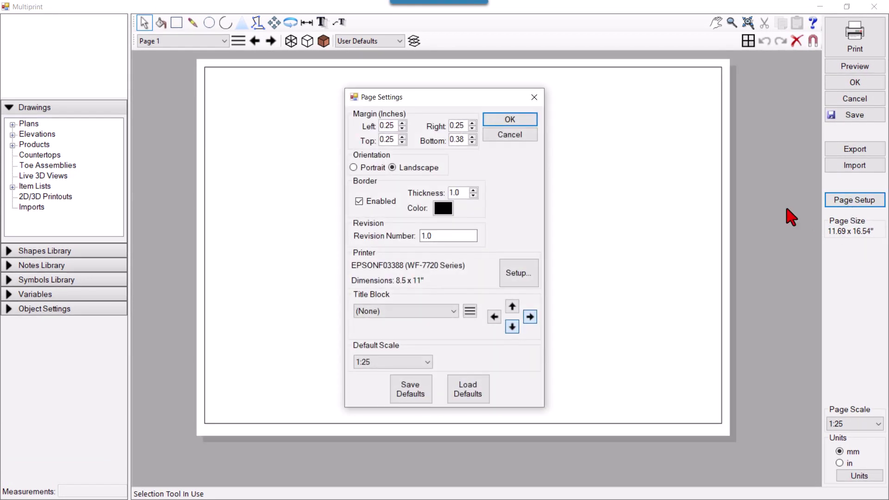
pyautogui.click(452, 312)
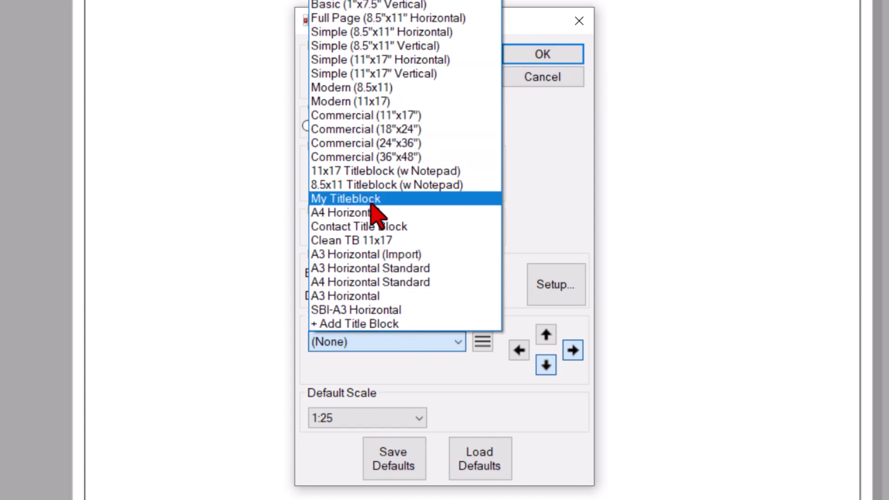
pyautogui.click(378, 121)
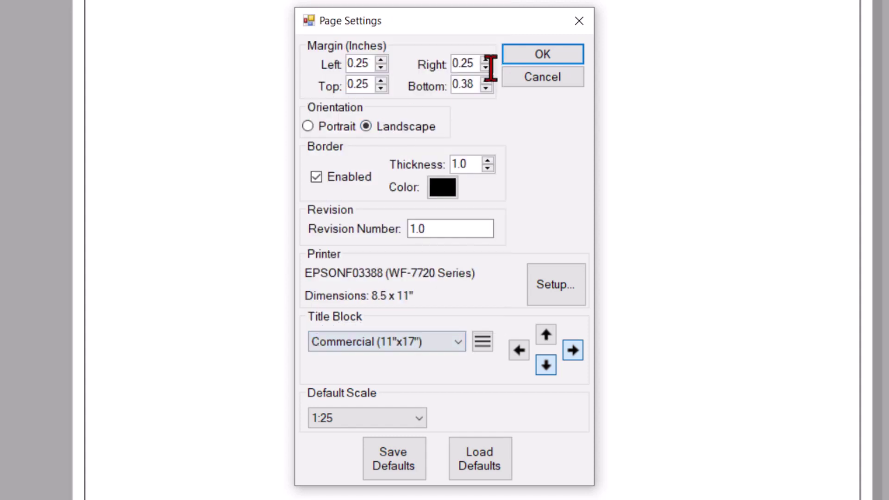
pyautogui.click(514, 60)
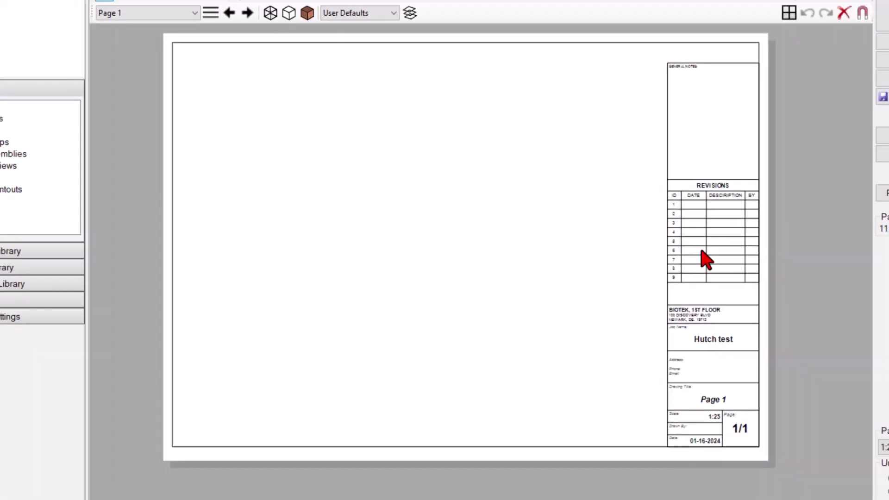
pyautogui.scroll(2, 677, 268)
pyautogui.scroll(-1, 648, 356)
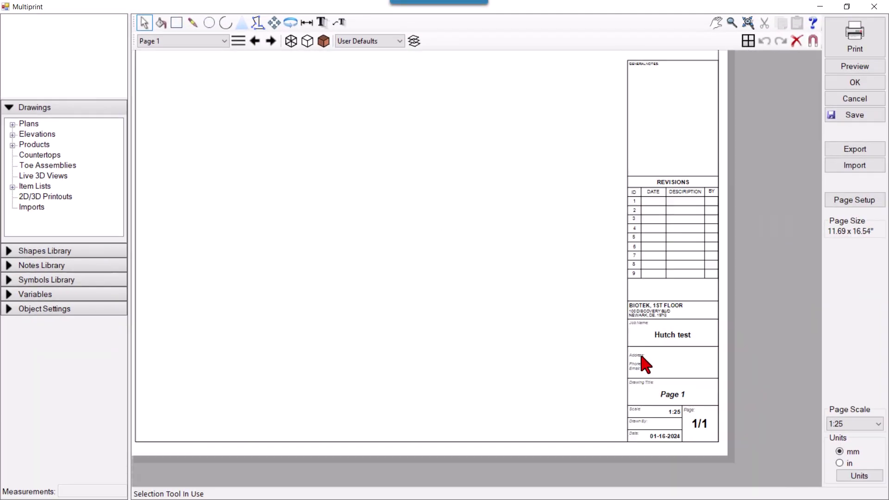
pyautogui.scroll(-1, 641, 259)
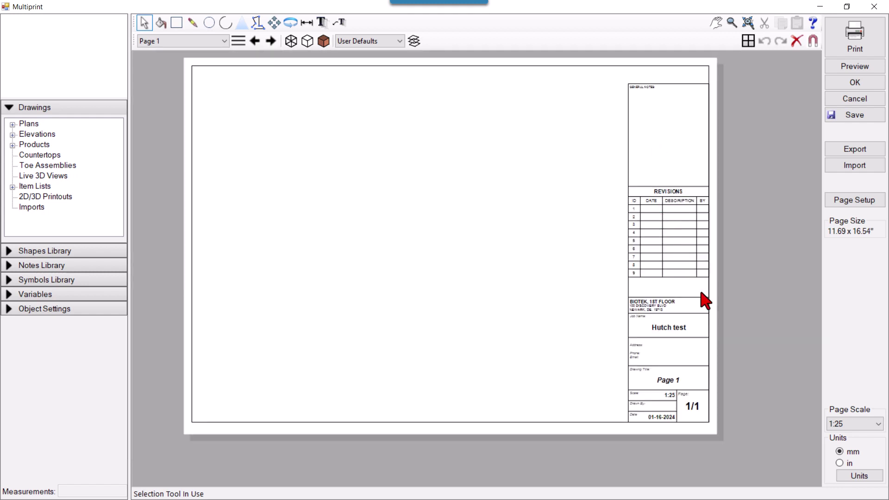
pyautogui.scroll(1, 715, 307)
pyautogui.scroll(-3, 654, 338)
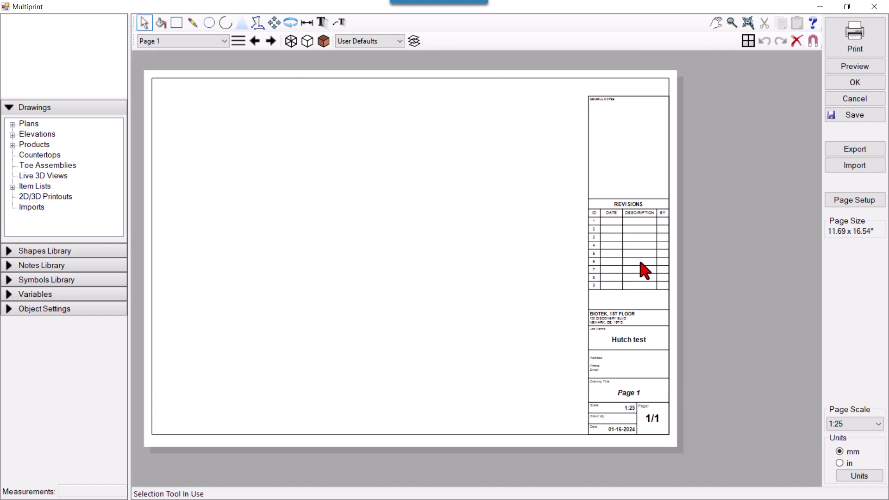
# - Make a copy of the Commercial (11"x17") title block in the title block manager
pyautogui.click(855, 200)
pyautogui.moveTo(428, 93); pyautogui.dragTo(333, 132)
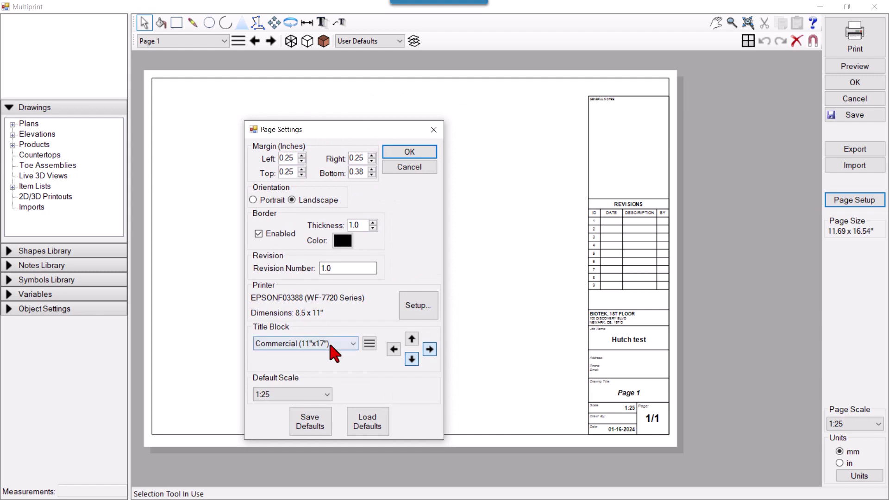
pyautogui.click(369, 343)
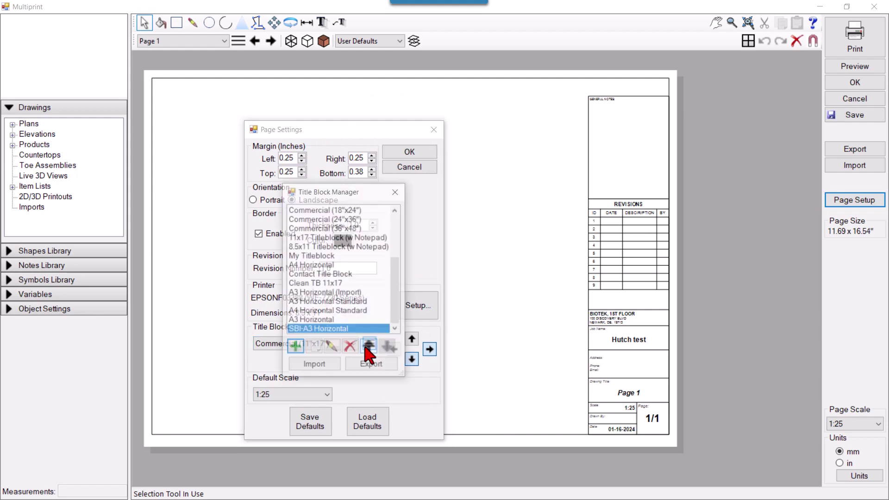
pyautogui.scroll(2, 337, 285)
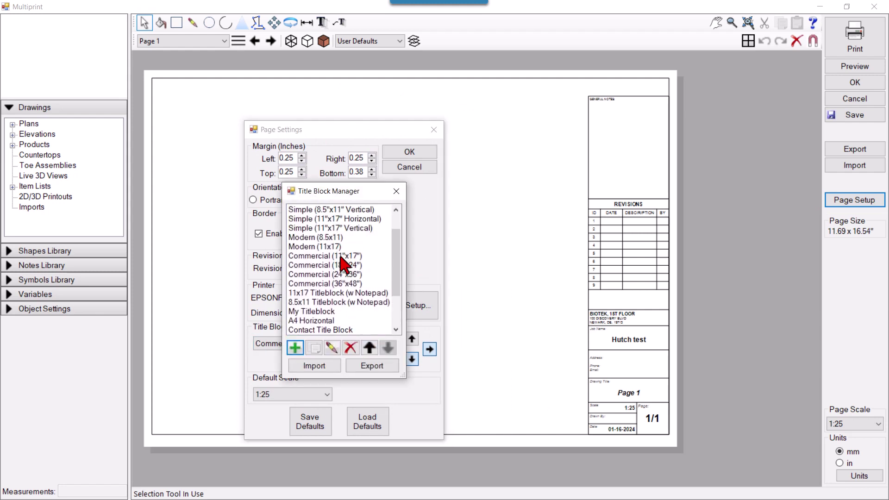
pyautogui.click(341, 255)
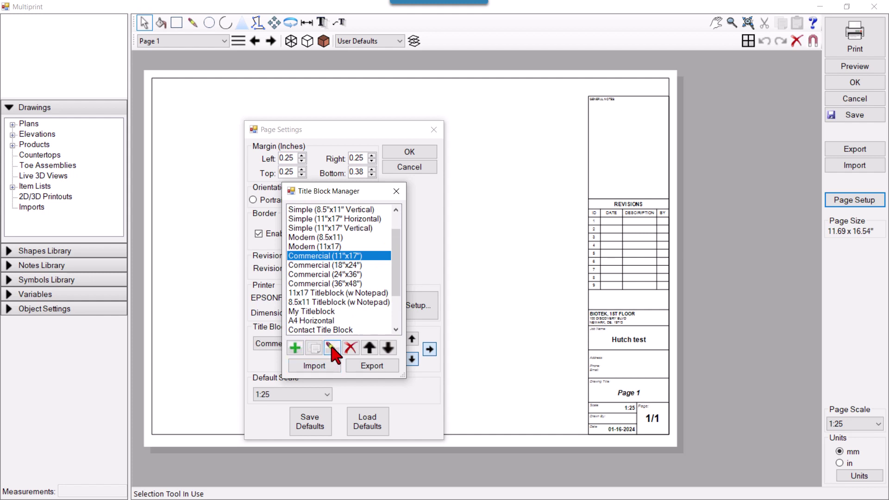
pyautogui.click(332, 348)
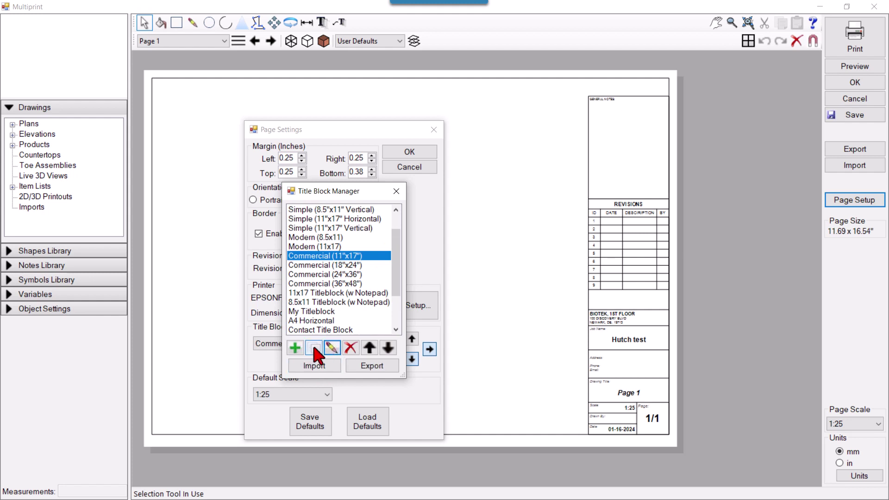
# - Rename the copied title block to Commercial (11"x17") EDIT in its properties
pyautogui.scroll(1, 314, 352)
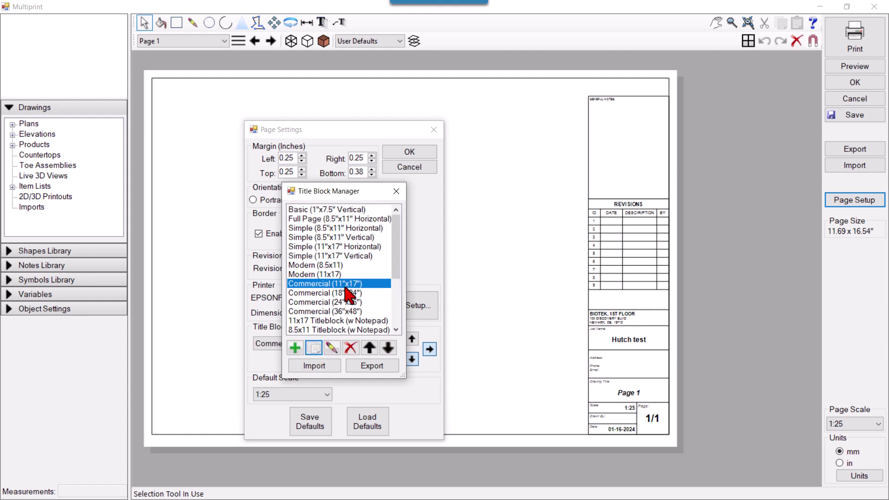
pyautogui.scroll(-4, 347, 295)
pyautogui.click(347, 330)
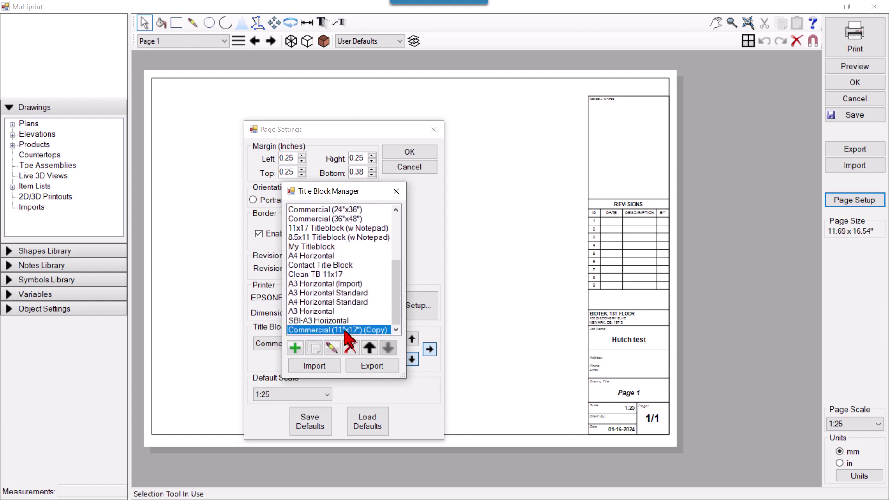
pyautogui.click(333, 347)
pyautogui.moveTo(329, 168); pyautogui.dragTo(540, 194)
pyautogui.write('EDIT')
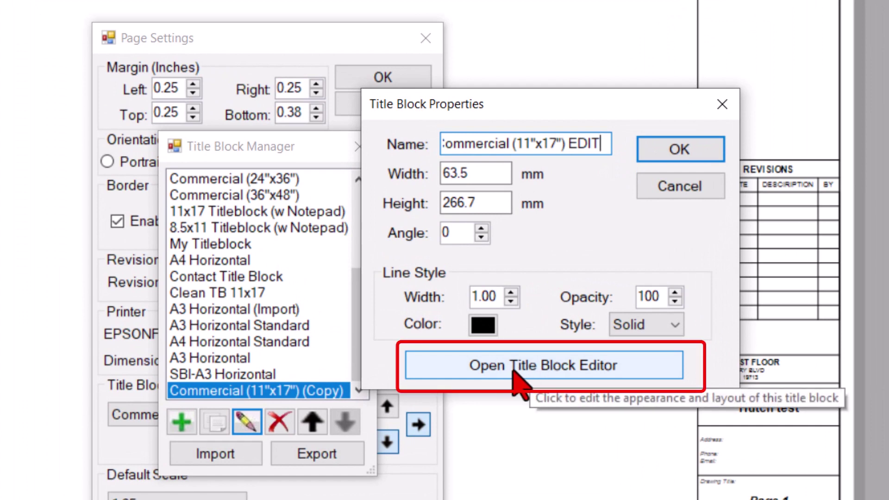
pyautogui.click(538, 373)
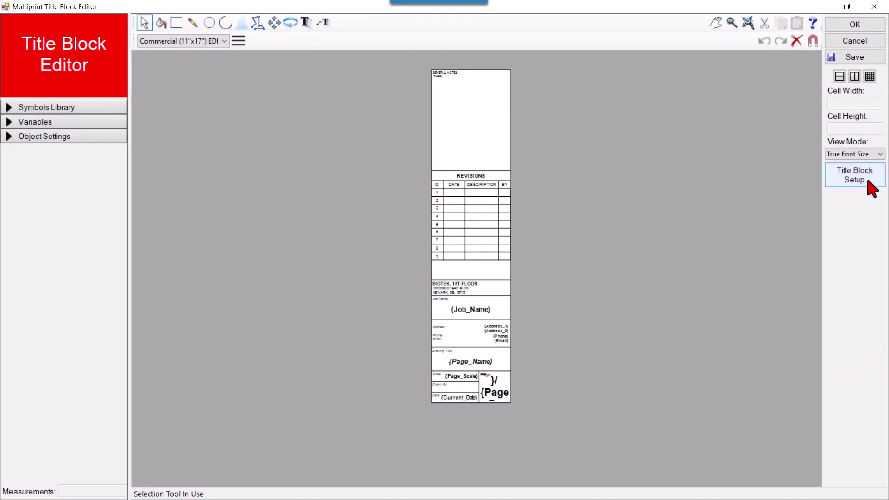
pyautogui.click(868, 182)
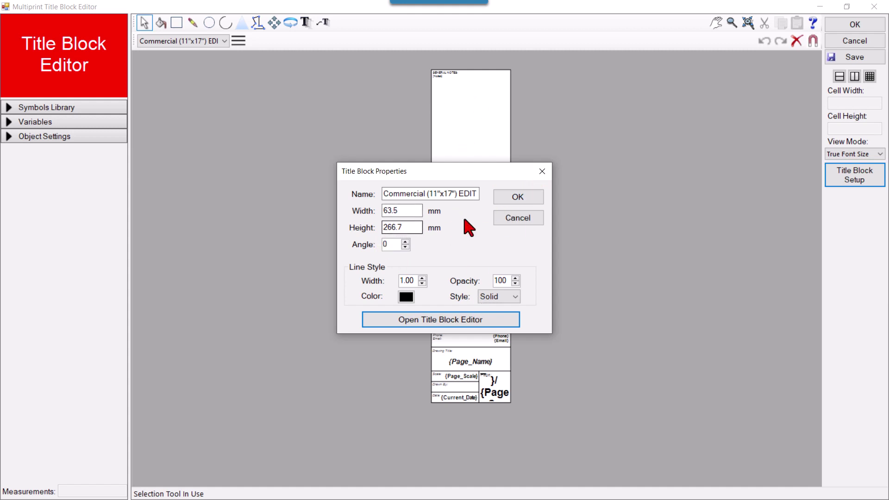
pyautogui.click(537, 176)
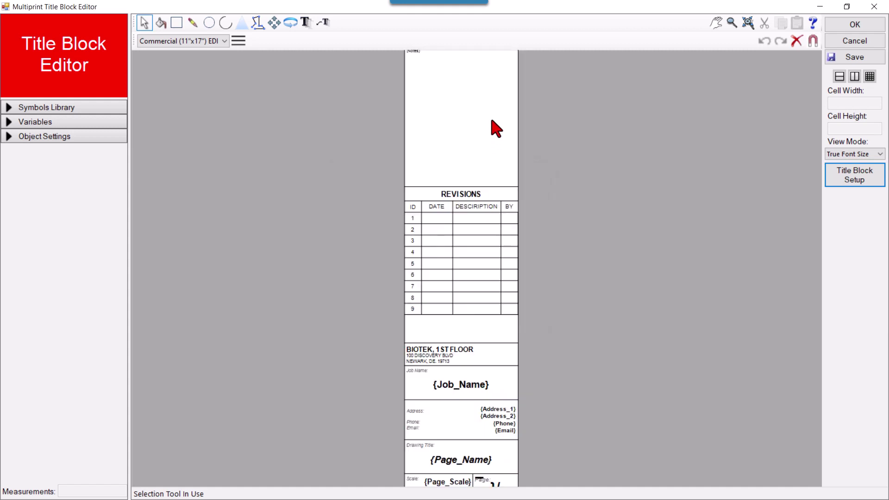
pyautogui.scroll(1, 424, 202)
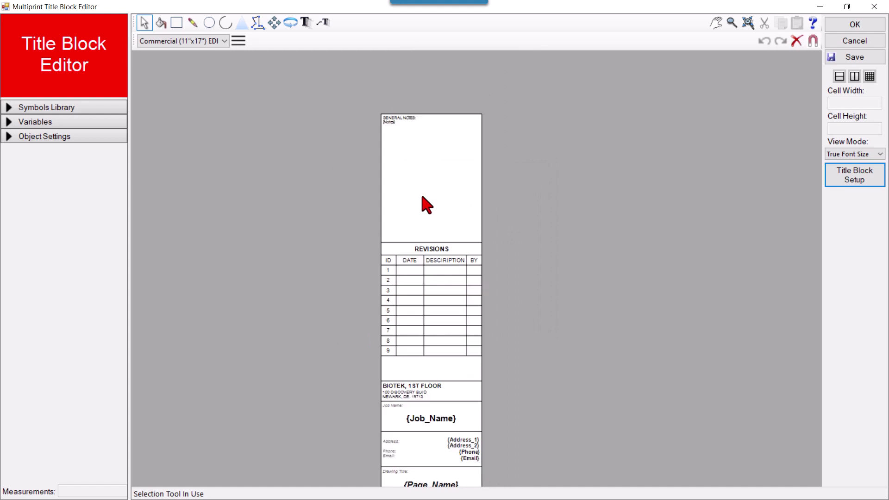
pyautogui.click(418, 195)
pyautogui.click(496, 234)
pyautogui.scroll(-1, 414, 163)
pyautogui.scroll(2, 413, 173)
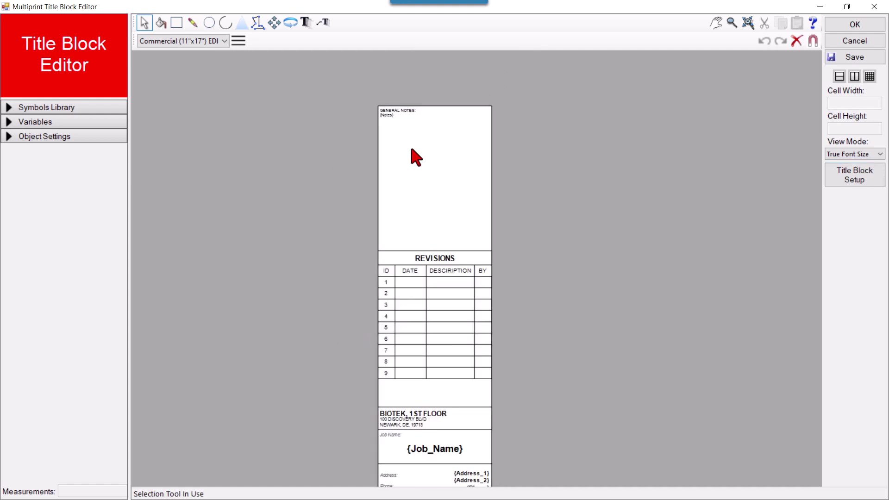
pyautogui.scroll(-2, 409, 183)
pyautogui.scroll(3, 426, 361)
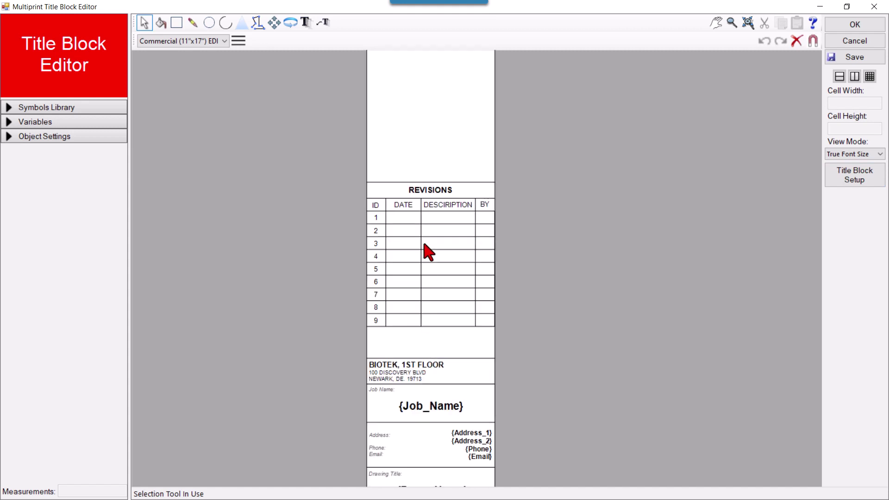
# - Change the address text under BIOTEK, 1ST FLOOR to 10ABCDCNNC
pyautogui.click(409, 221)
pyautogui.click(407, 373)
pyautogui.click(407, 370)
pyautogui.click(471, 438)
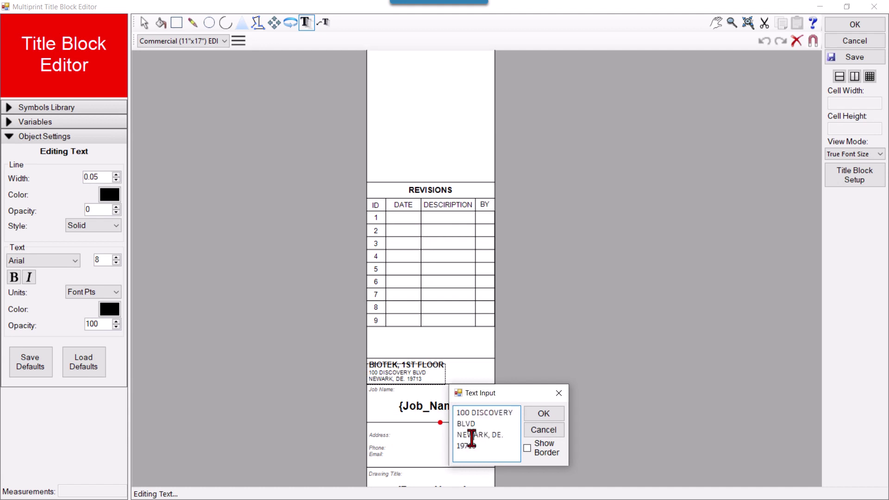
pyautogui.moveTo(475, 440); pyautogui.dragTo(466, 417)
pyautogui.write('ABCDCNNC')
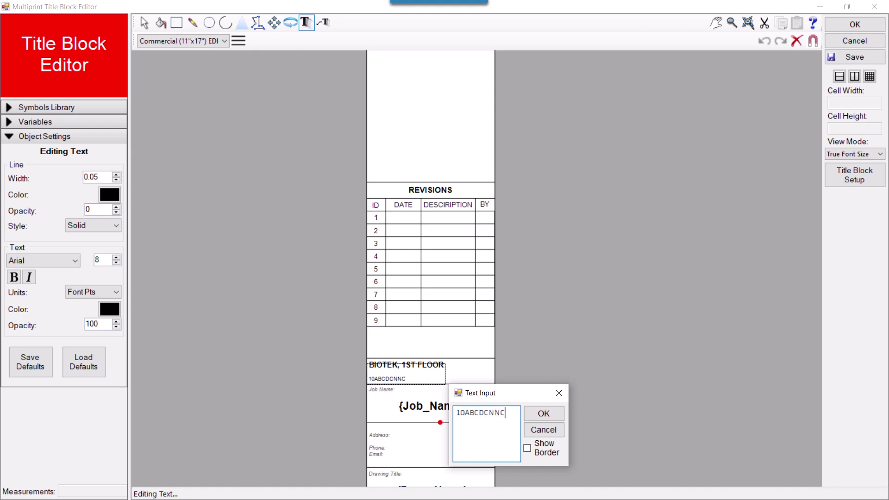
pyautogui.click(543, 414)
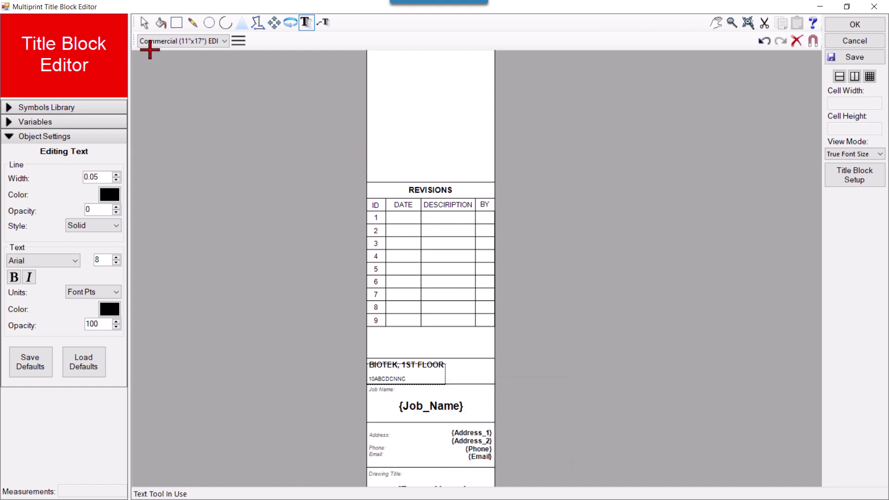
pyautogui.click(144, 23)
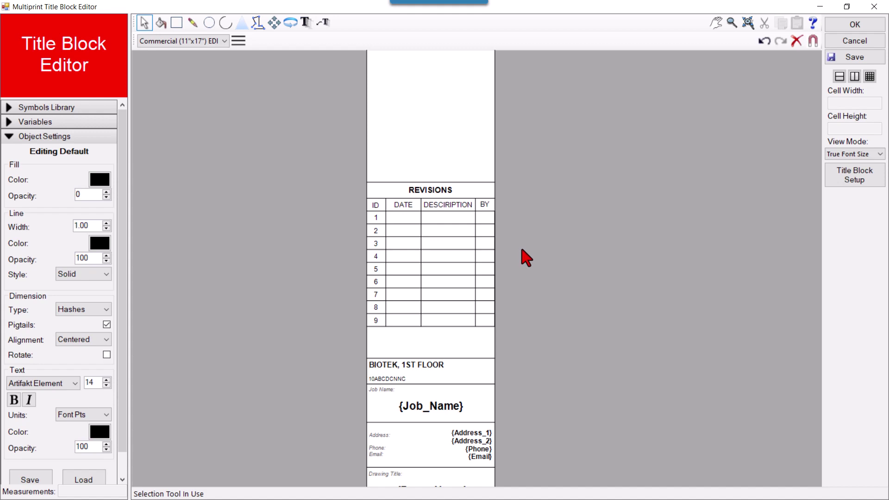
# - Preview the Logo-png BEST.png and Logopit_1647262050316.png logo files in the Logo folder
pyautogui.hotkey('alt', 'Tab')
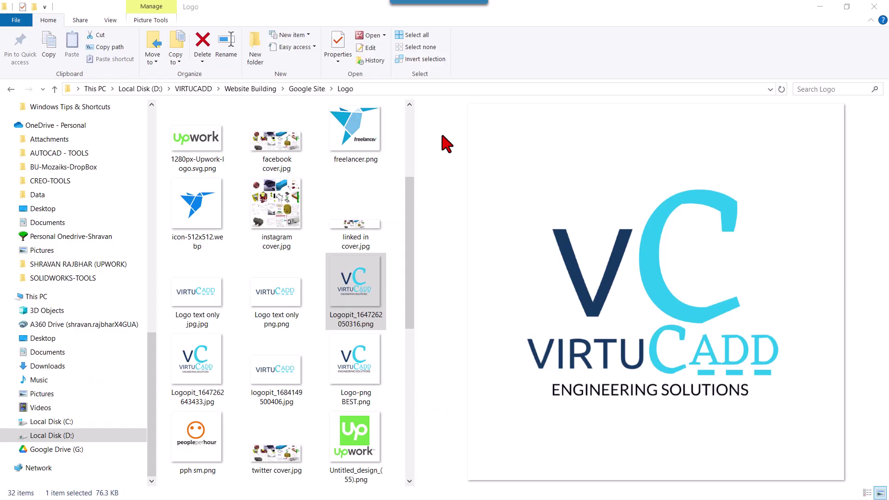
pyautogui.click(355, 353)
pyautogui.click(356, 299)
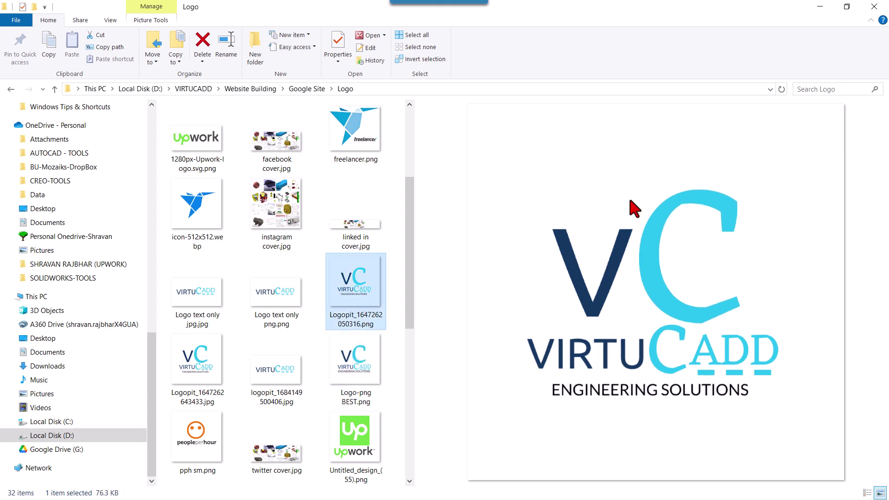
pyautogui.click(817, 9)
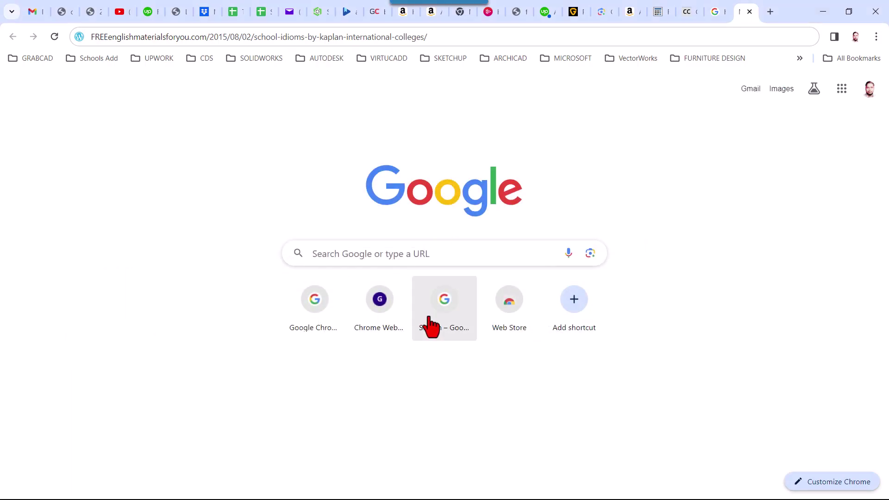
# - Save the title block changes and close the Title Block Editor with OK
pyautogui.click(803, 10)
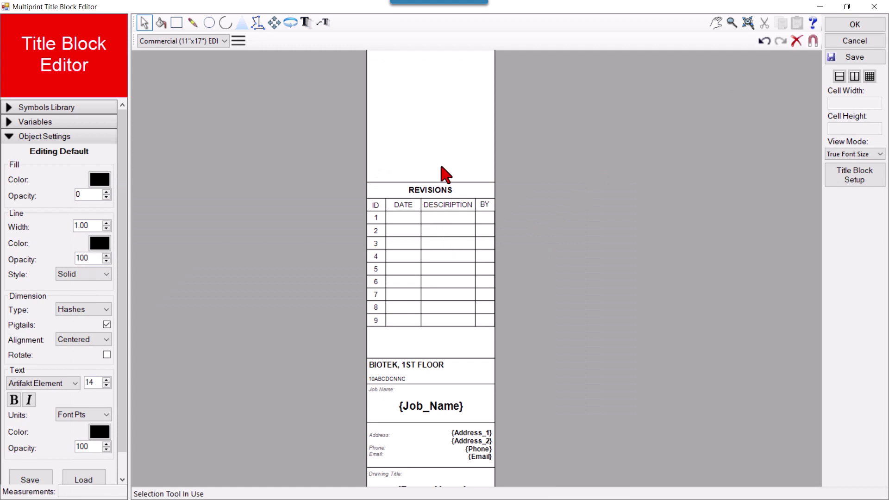
pyautogui.scroll(-2, 442, 158)
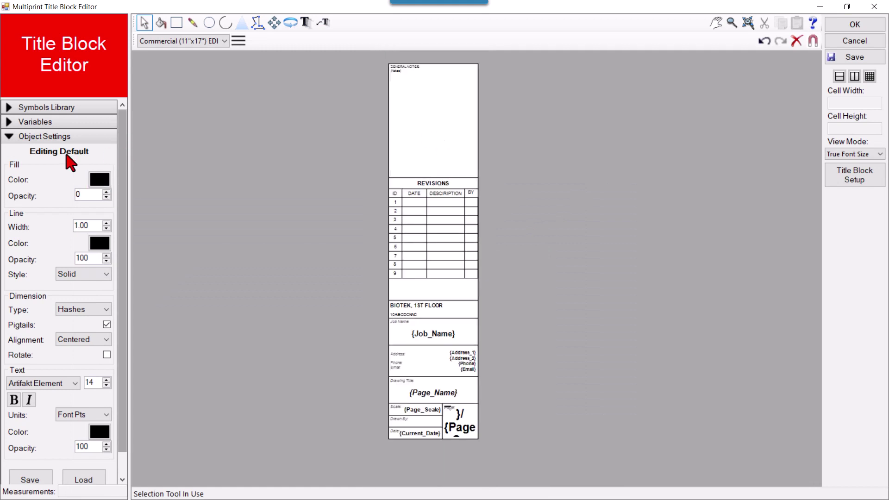
pyautogui.click(853, 59)
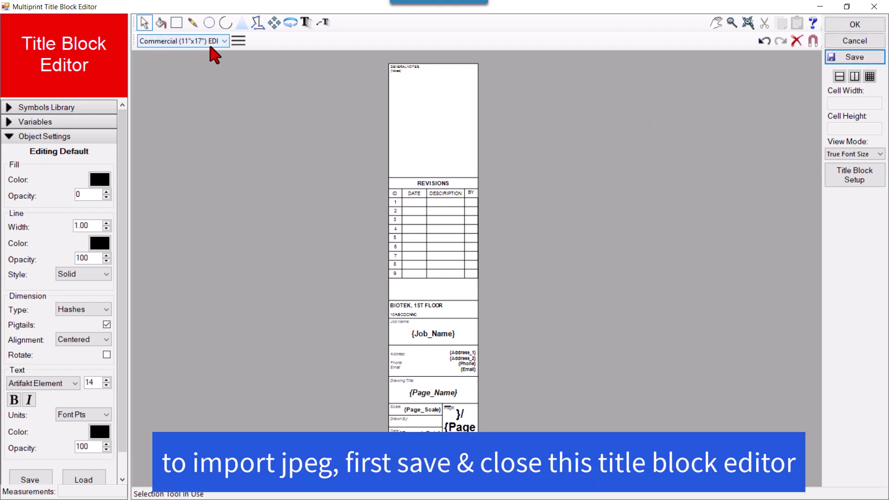
pyautogui.click(854, 24)
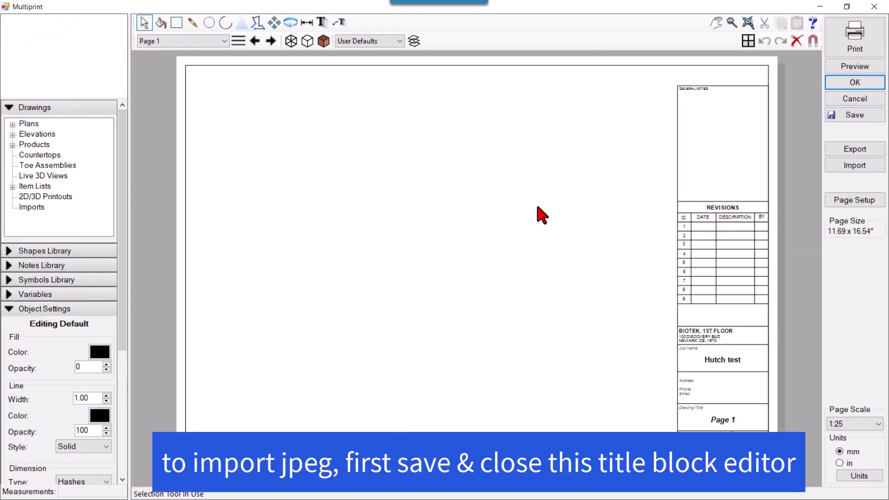
# - Load the Cover Sheets A3-SHR-V1 set in the Symbols Library, listing ROOM, TITLE, view and REV symbols
pyautogui.click(12, 280)
pyautogui.scroll(-1, 13, 334)
pyautogui.scroll(-2, 14, 340)
pyautogui.scroll(4, 107, 361)
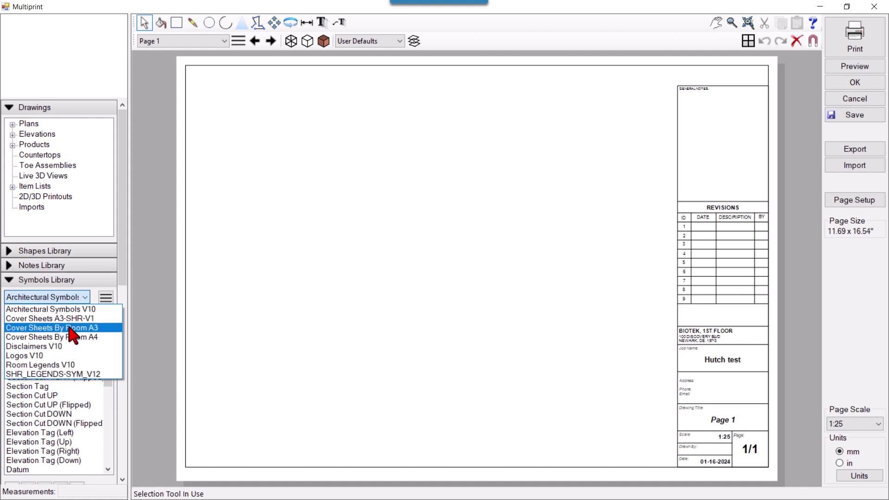
pyautogui.click(65, 321)
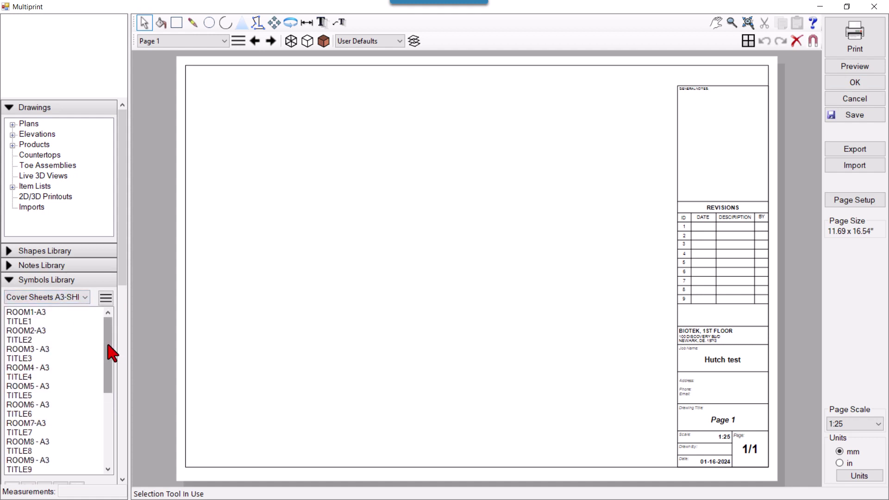
pyautogui.moveTo(109, 351); pyautogui.dragTo(113, 460)
pyautogui.scroll(-5, 131, 301)
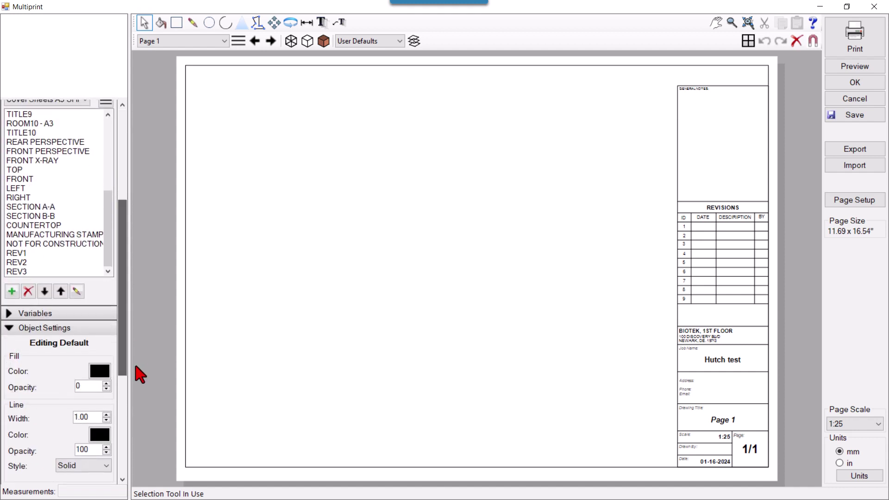
# - Import Logo-png BEST.png from the Logo folder, reached by pasting its path
pyautogui.click(856, 168)
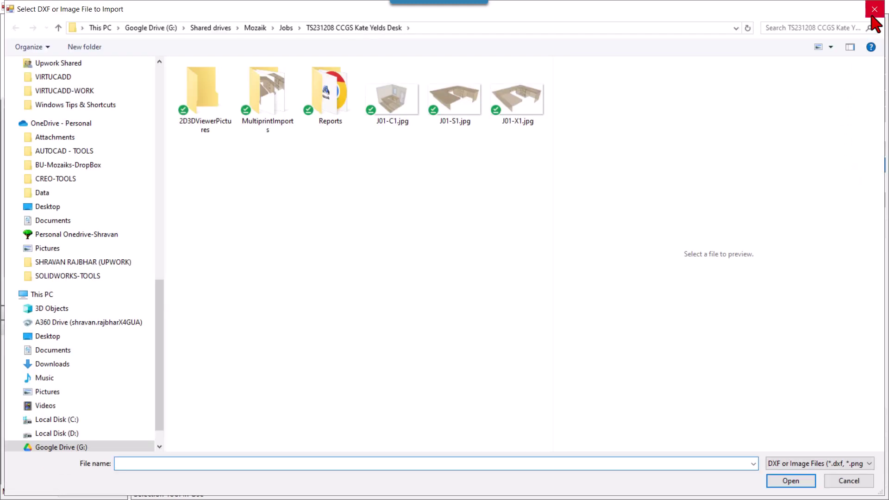
pyautogui.click(873, 13)
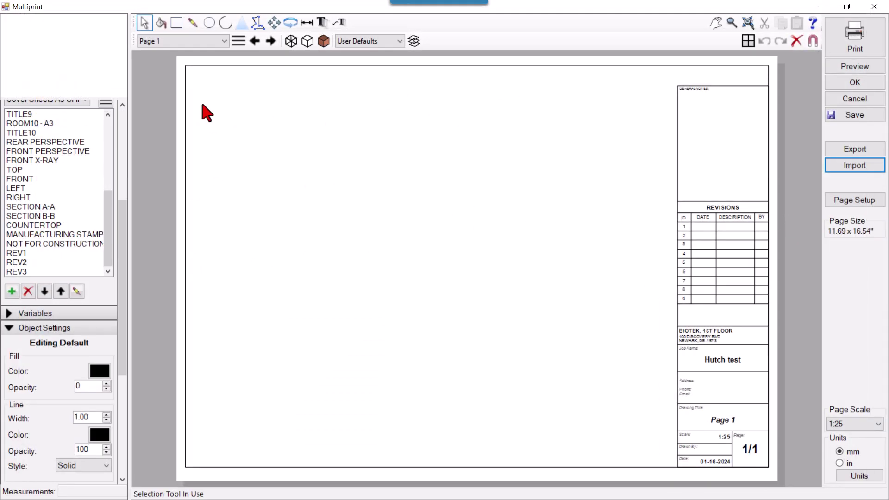
pyautogui.click(856, 168)
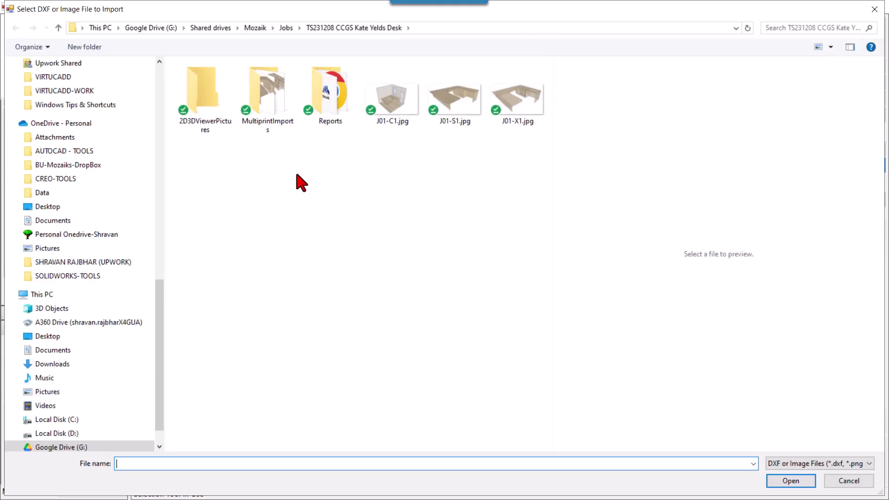
pyautogui.click(435, 32)
pyautogui.hotkey('ctrl', 'v')
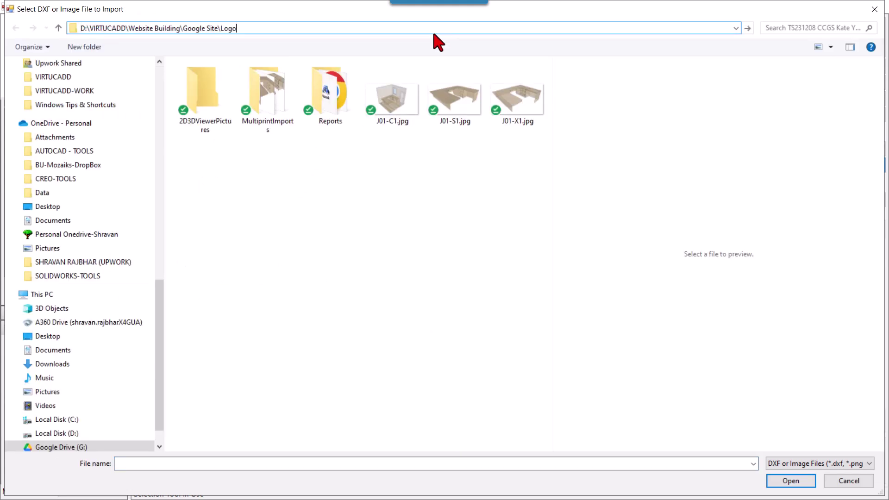
pyautogui.press('Return')
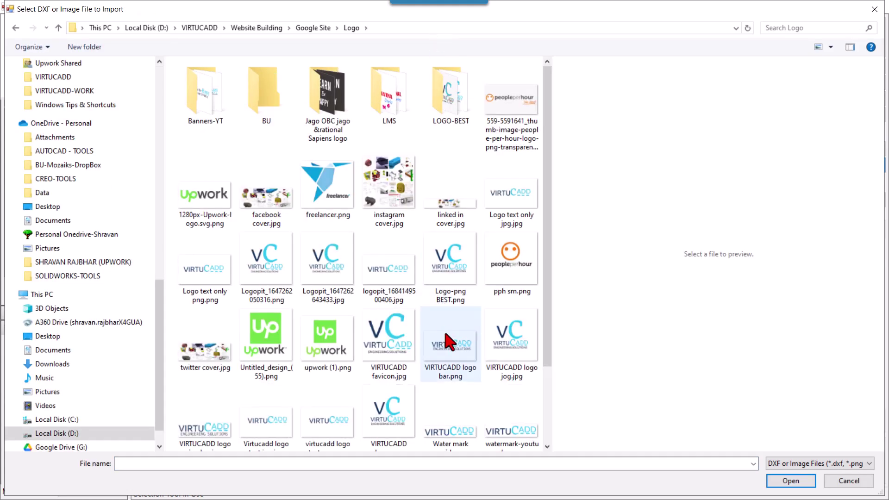
pyautogui.click(448, 291)
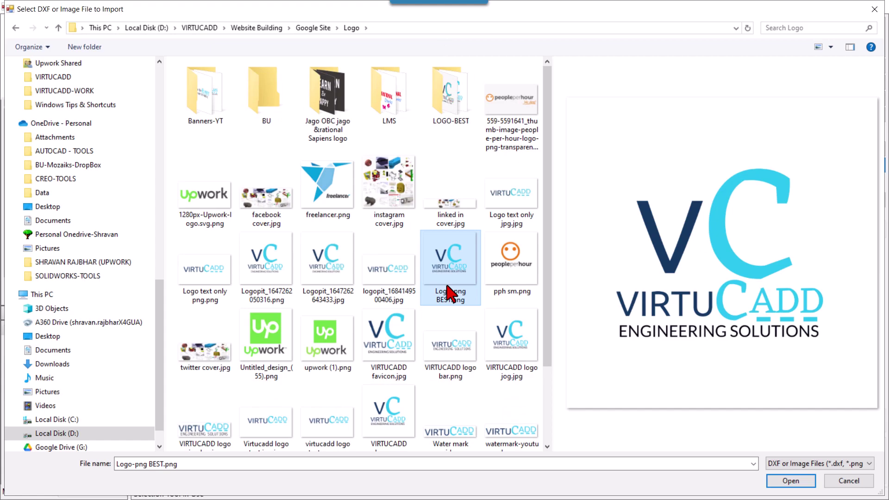
pyautogui.click(797, 482)
pyautogui.click(465, 259)
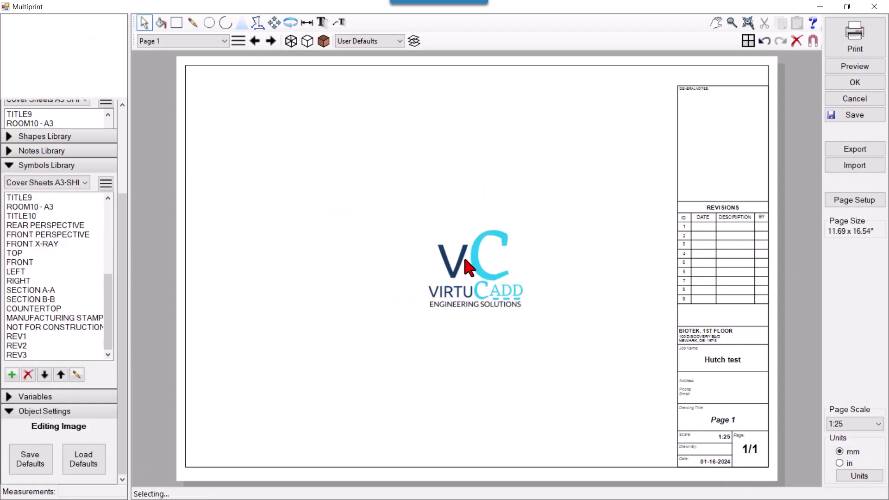
pyautogui.click(503, 397)
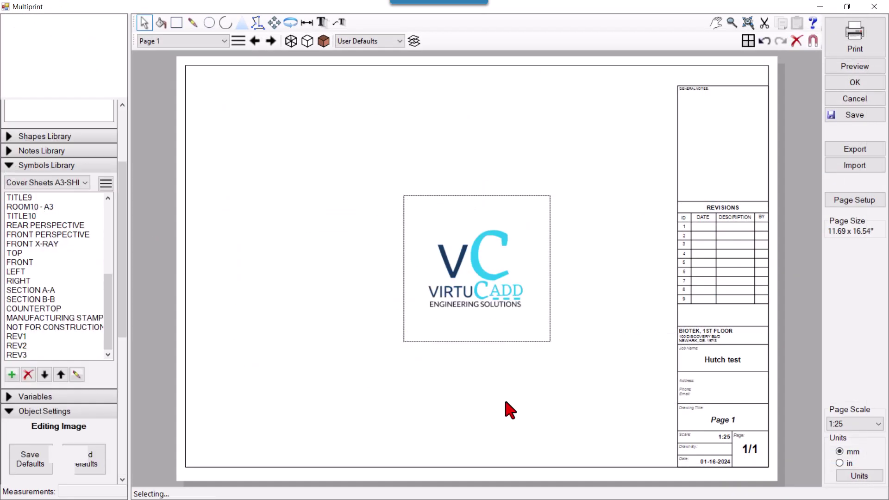
pyautogui.click(472, 271)
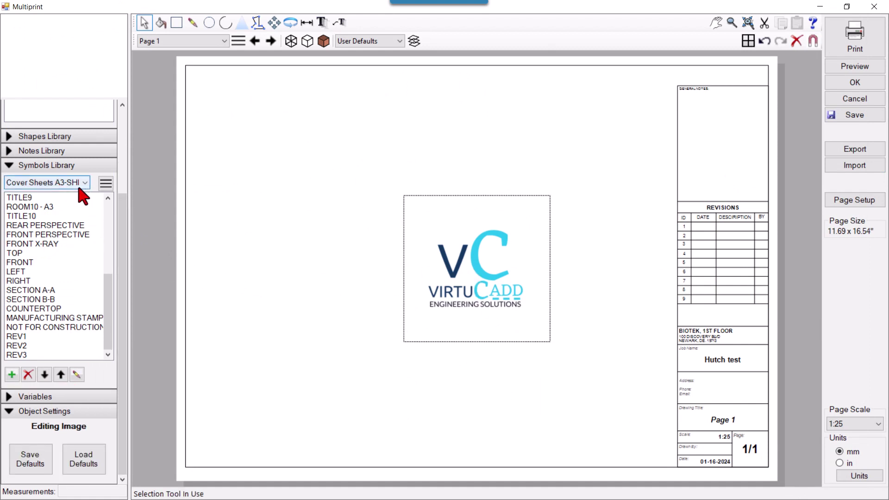
# - Save the logo as a new V-LOGO symbol in the Cover Sheets A3-SHR-V1 library
pyautogui.click(12, 374)
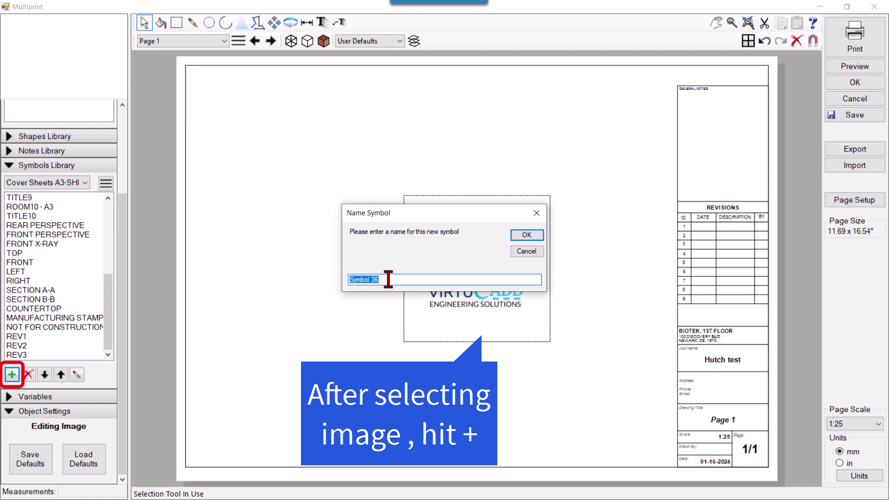
pyautogui.write('V-LOGO')
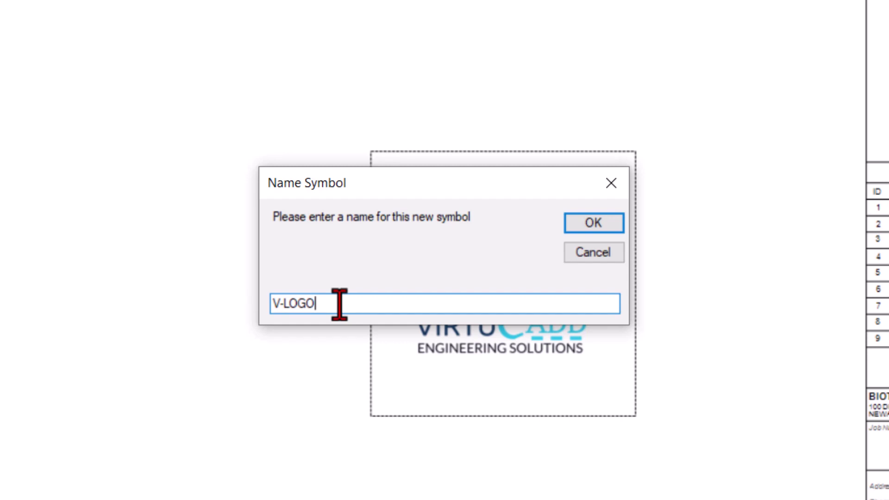
pyautogui.click(593, 222)
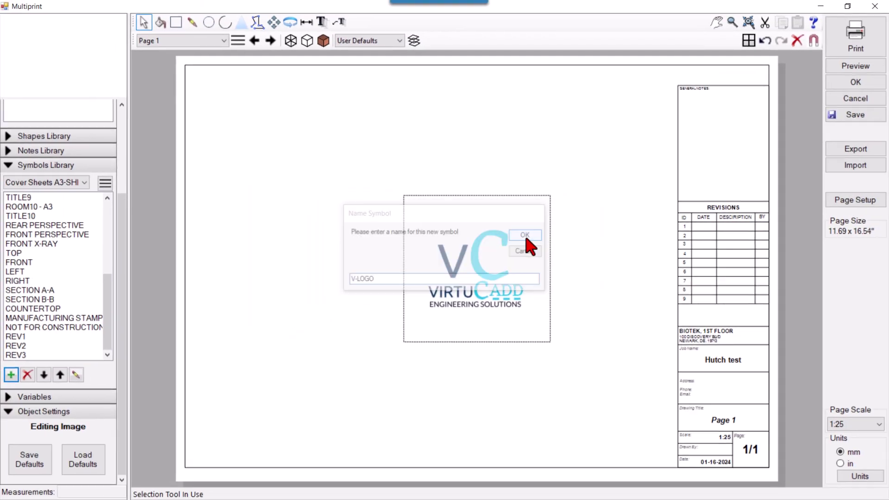
# - Delete the logo image from Page 1, leaving only the title block
pyautogui.click(108, 354)
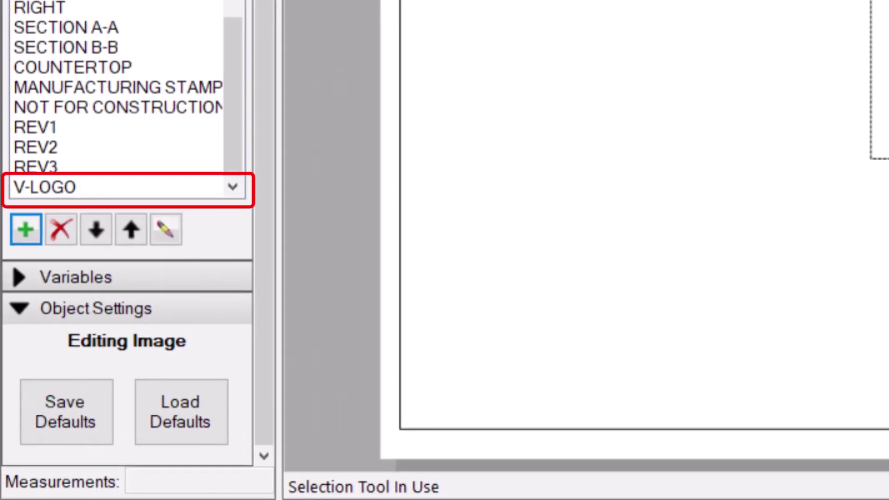
pyautogui.click(563, 224)
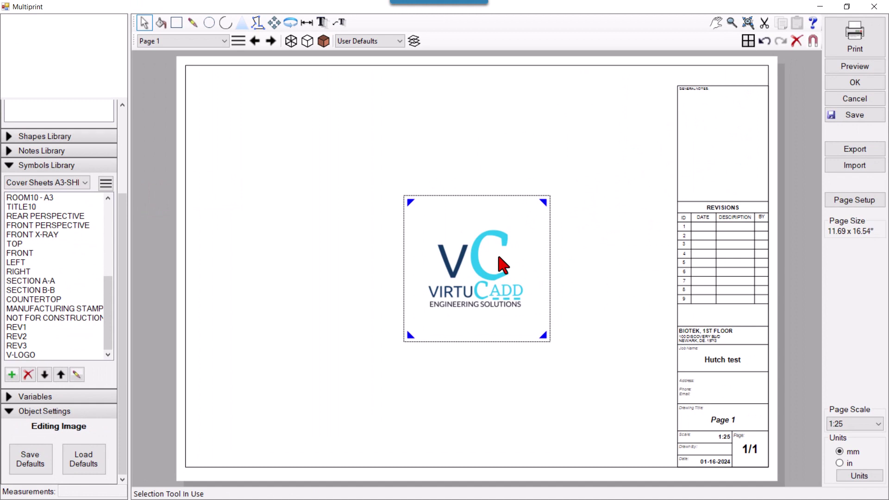
pyautogui.press('Delete')
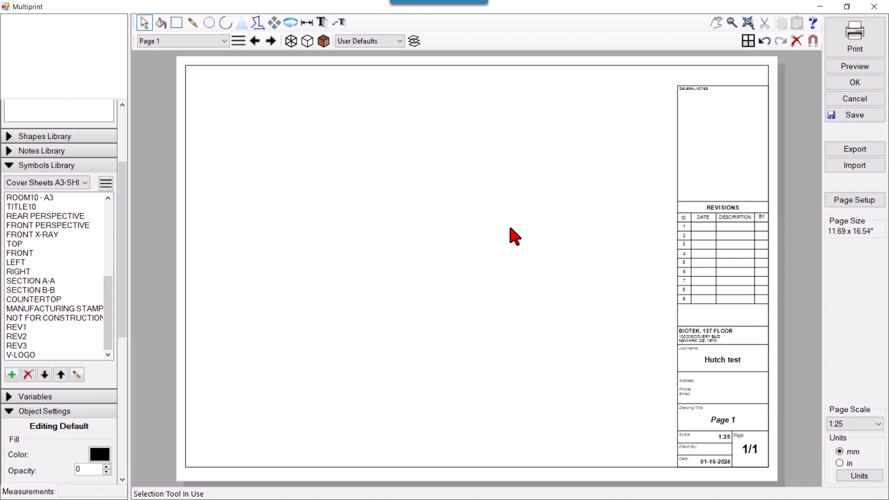
# - Assign Commercial (11"x17") EDIT as the page title block and open it in the Title Block Editor
pyautogui.click(862, 203)
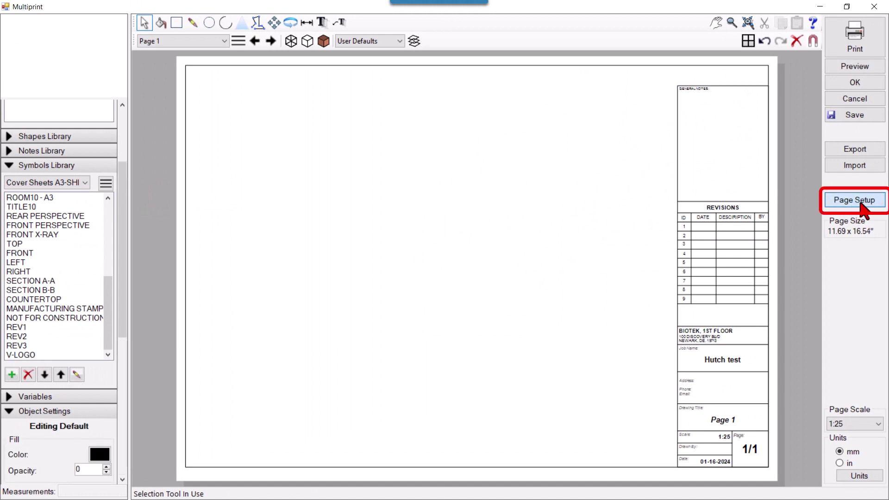
pyautogui.click(438, 312)
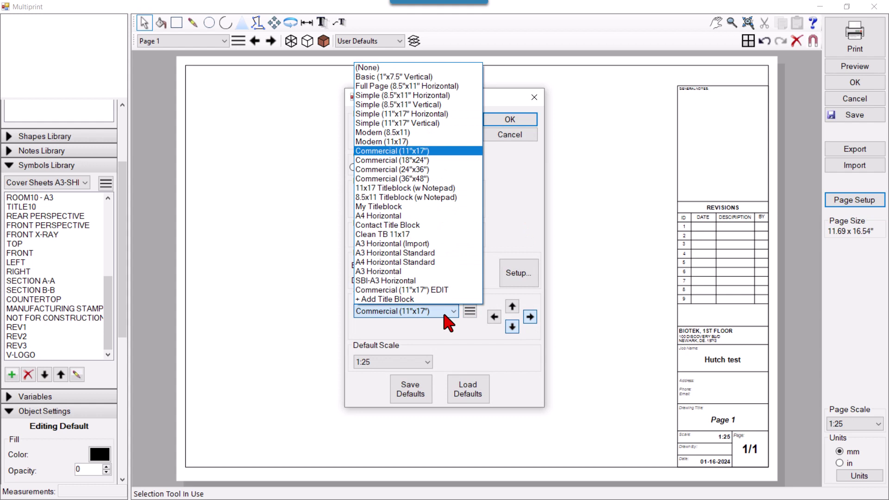
pyautogui.click(402, 289)
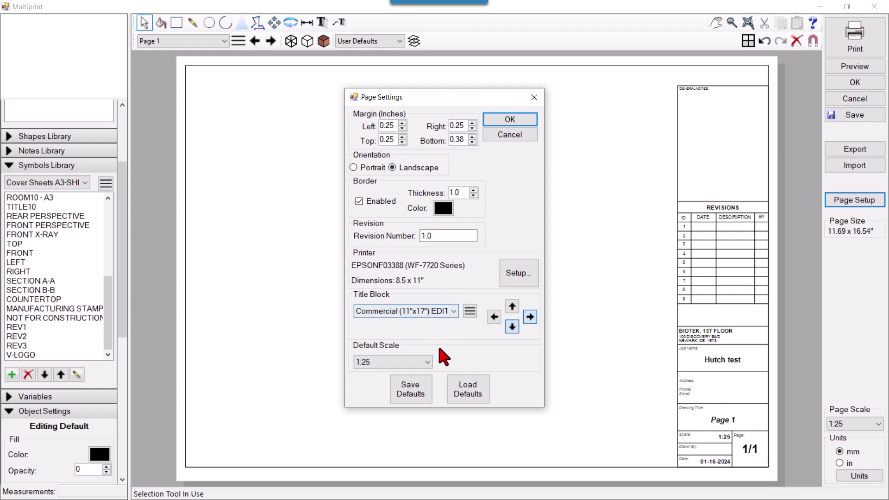
pyautogui.click(470, 311)
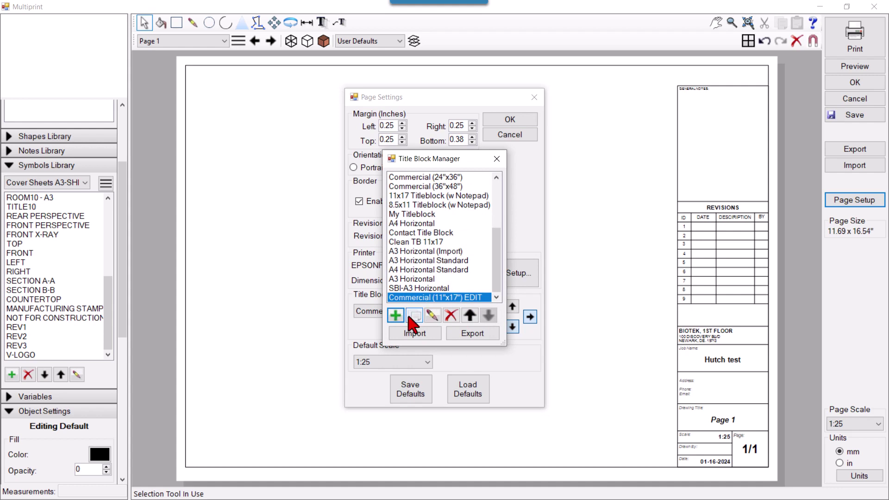
pyautogui.click(431, 316)
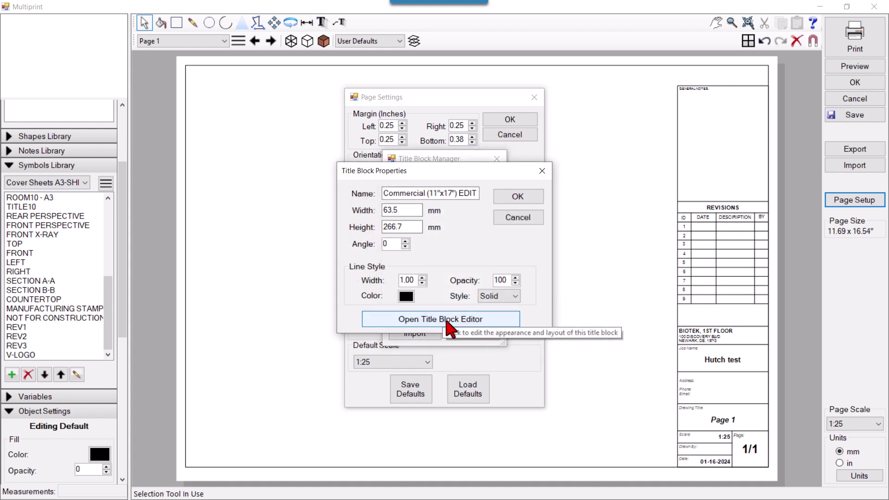
pyautogui.click(446, 321)
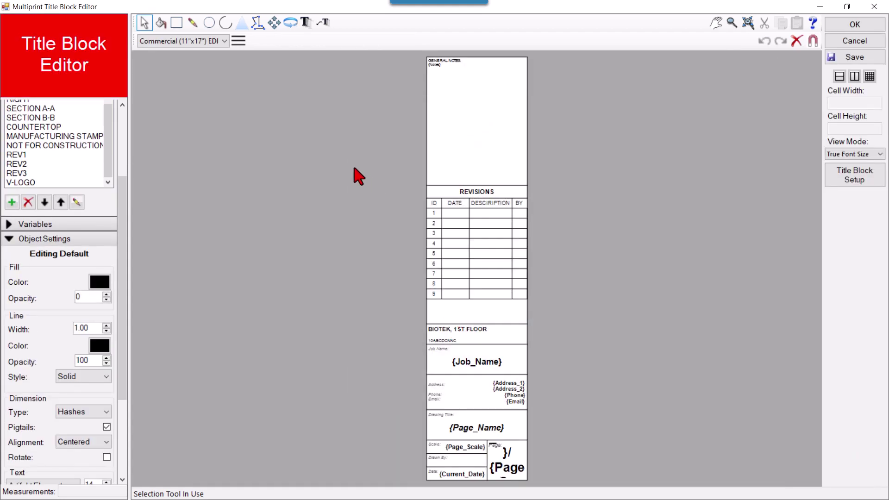
# - Place the V-LOGO symbol on the title block and shrink it to the top box's width
pyautogui.click(21, 180)
pyautogui.moveTo(32, 264)
pyautogui.mouseDown()
pyautogui.moveTo(26, 267)
pyautogui.moveTo(495, 168)
pyautogui.moveTo(467, 98)
pyautogui.mouseUp()
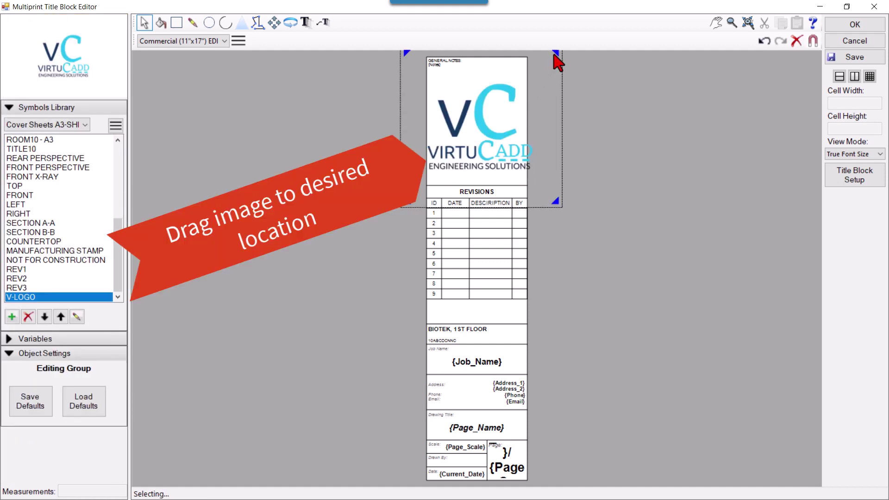
pyautogui.moveTo(556, 54); pyautogui.dragTo(511, 96)
# - Nudge the logo slightly up and to the left with the Move tool
pyautogui.click(274, 22)
pyautogui.click(469, 158)
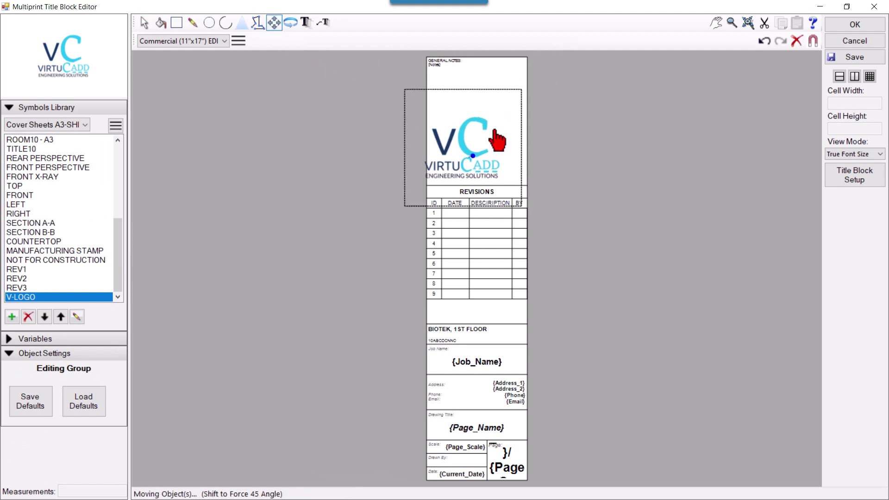
pyautogui.click(490, 124)
pyautogui.click(144, 22)
pyautogui.click(308, 248)
pyautogui.scroll(2, 507, 148)
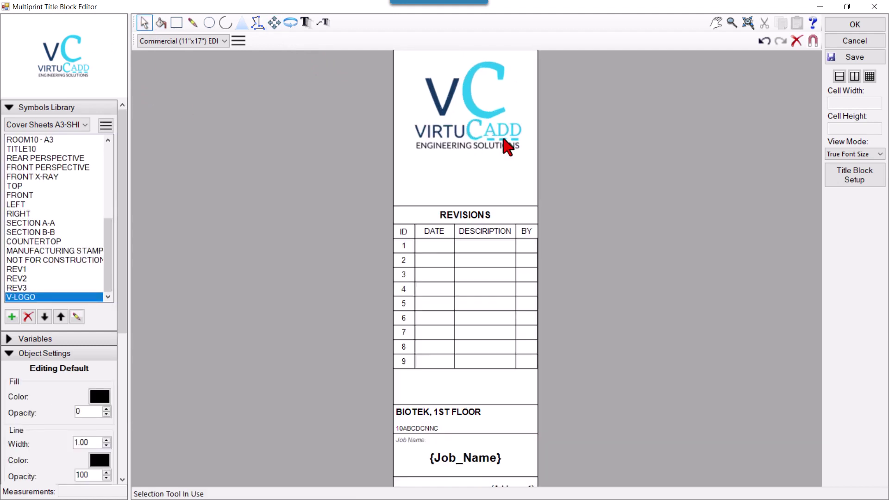
pyautogui.scroll(-3, 469, 199)
pyautogui.scroll(2, 471, 201)
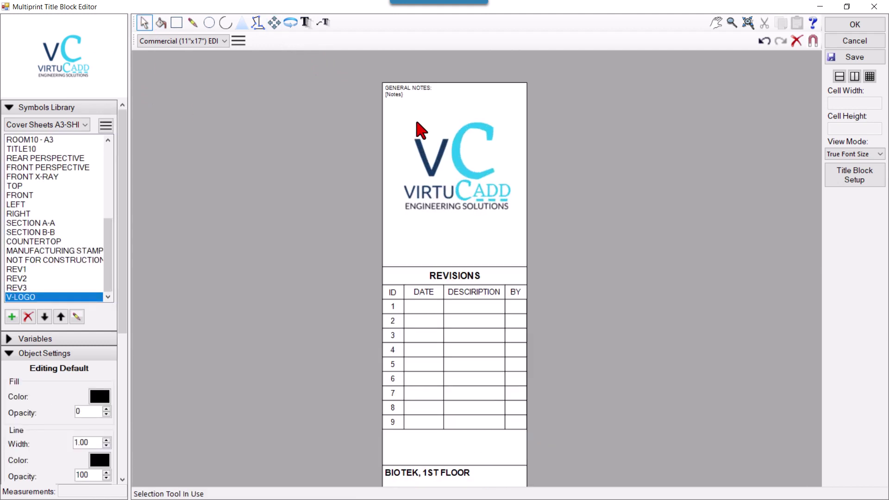
pyautogui.scroll(2, 401, 99)
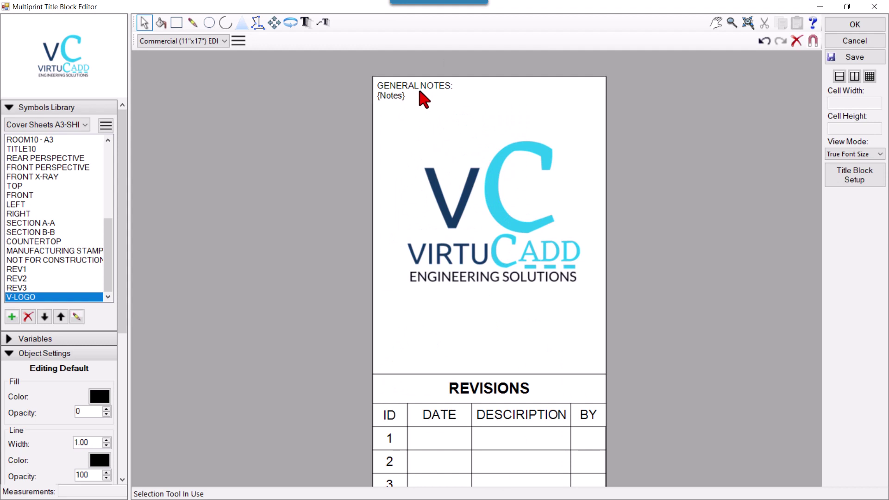
# - Move the logo group to the right, beside the title block
pyautogui.click(420, 94)
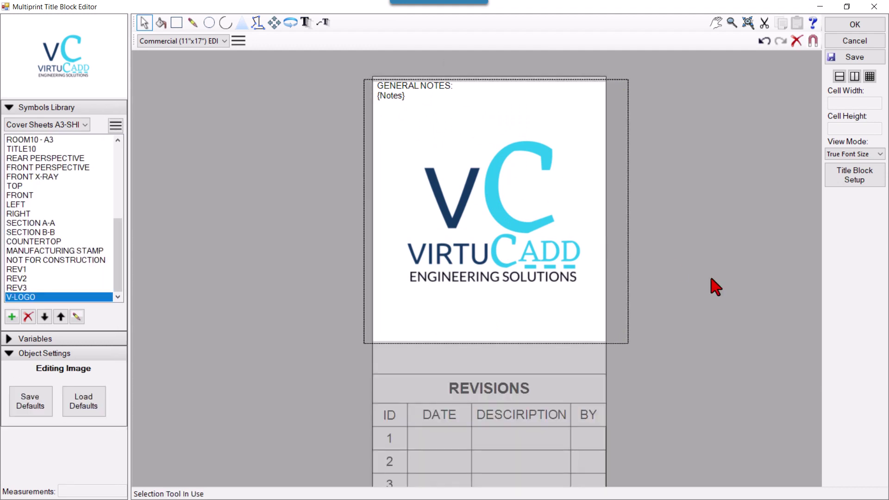
pyautogui.click(715, 285)
pyautogui.scroll(-2, 228, 113)
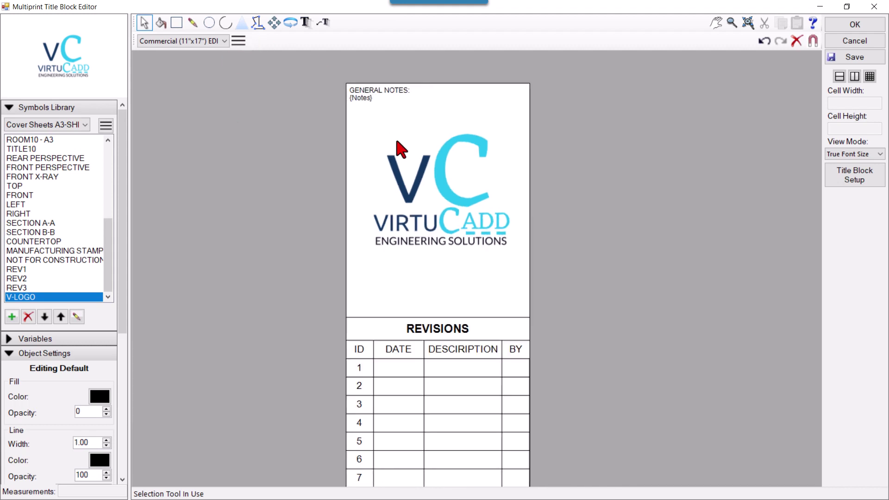
pyautogui.click(397, 144)
pyautogui.click(276, 25)
pyautogui.moveTo(454, 245); pyautogui.dragTo(663, 275)
# - Retype the GENERAL NOTES: heading above {Notes} as 'Address:'
pyautogui.click(144, 26)
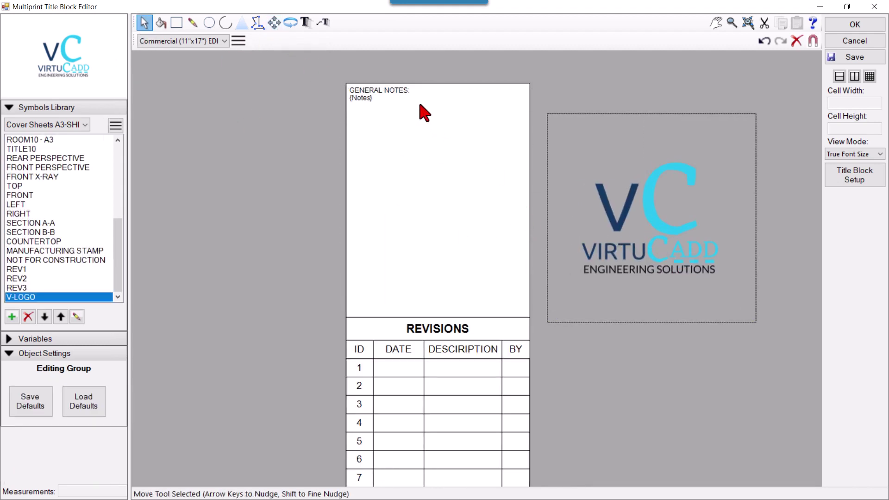
pyautogui.scroll(2, 389, 95)
pyautogui.click(377, 92)
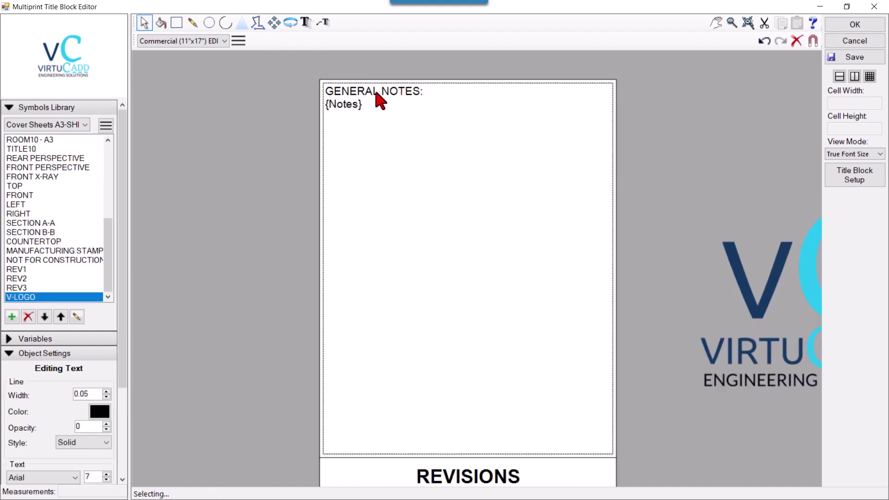
pyautogui.doubleClick(378, 97)
pyautogui.moveTo(668, 470); pyautogui.dragTo(456, 175)
pyautogui.click(504, 178)
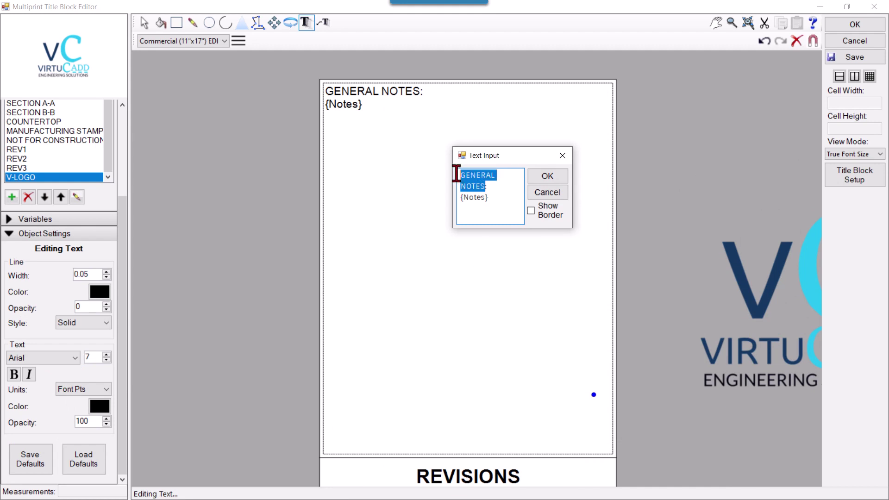
pyautogui.write('a')
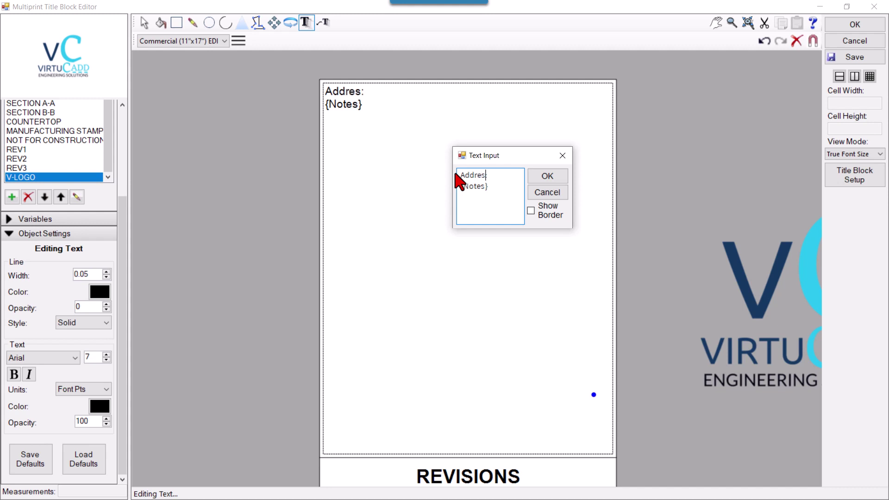
pyautogui.click(548, 176)
pyautogui.click(144, 23)
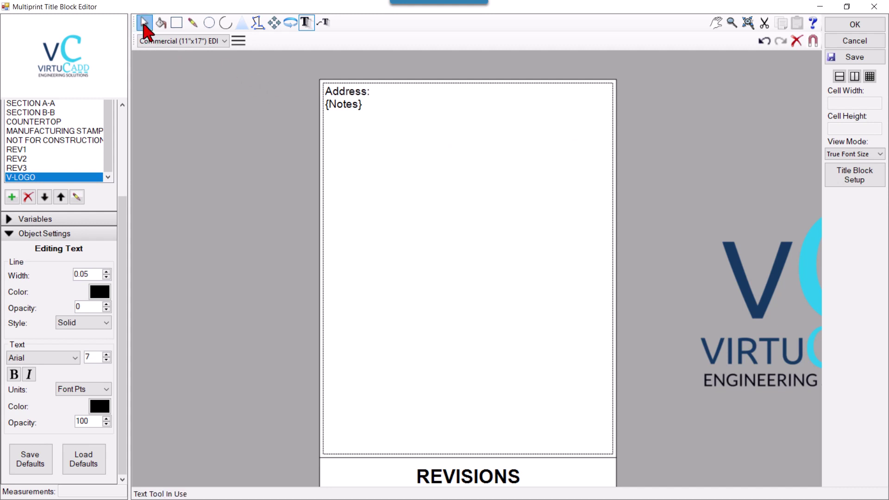
pyautogui.scroll(-2, 426, 397)
pyautogui.scroll(5, 435, 422)
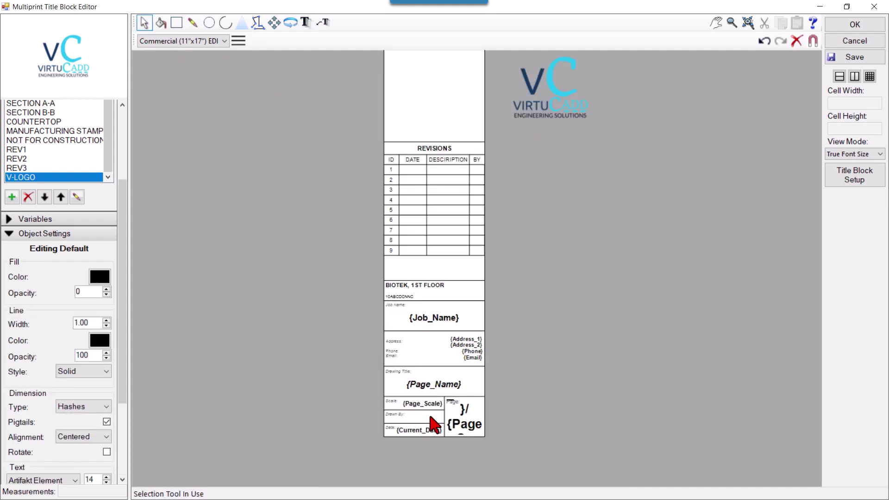
pyautogui.scroll(1, 493, 371)
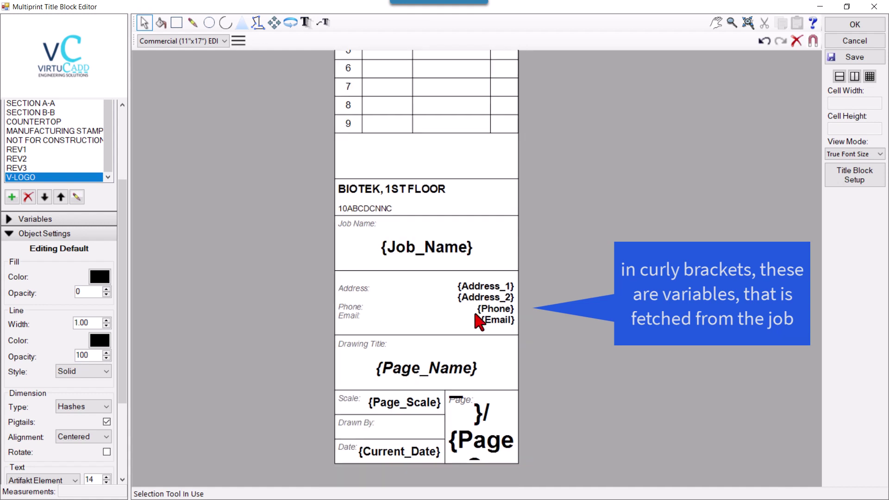
pyautogui.scroll(-1, 456, 452)
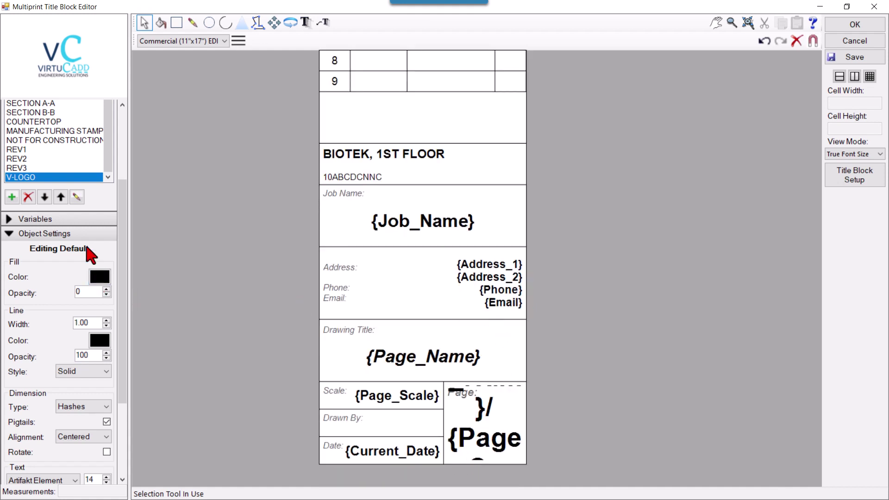
pyautogui.moveTo(69, 216); pyautogui.dragTo(69, 253)
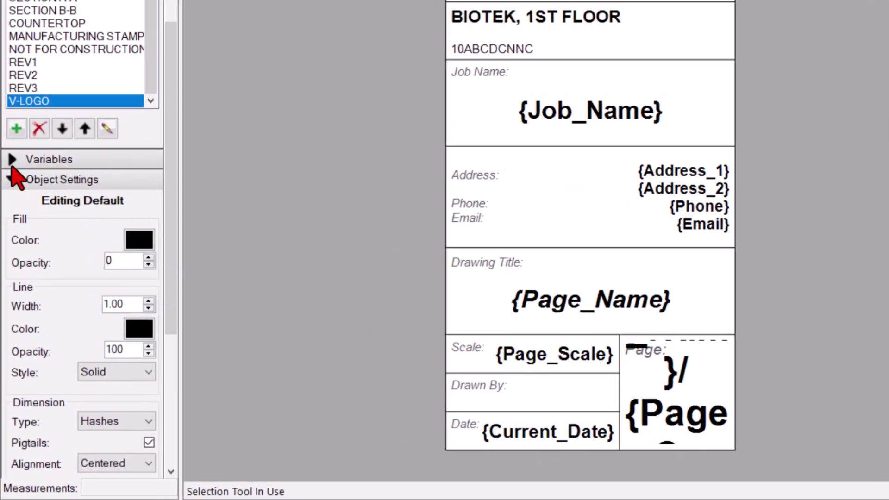
# - Show the Variables list, expand the Job Tab variables and select {Customer}
pyautogui.click(10, 256)
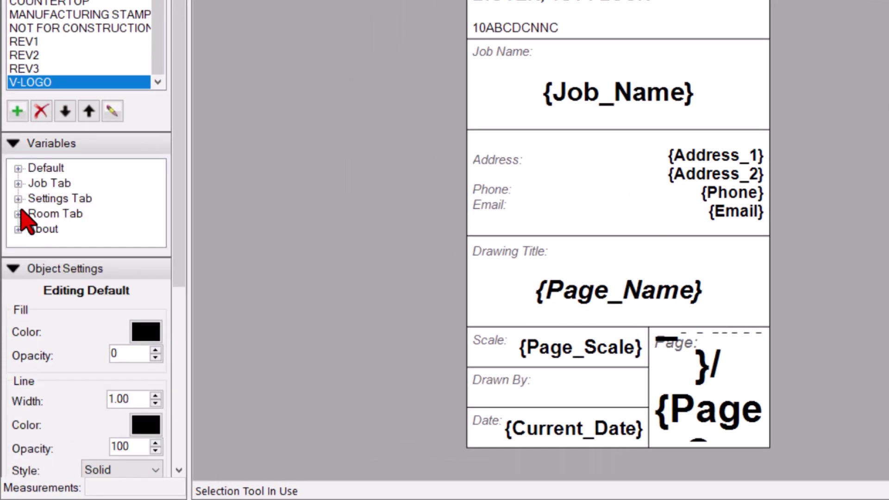
pyautogui.click(18, 184)
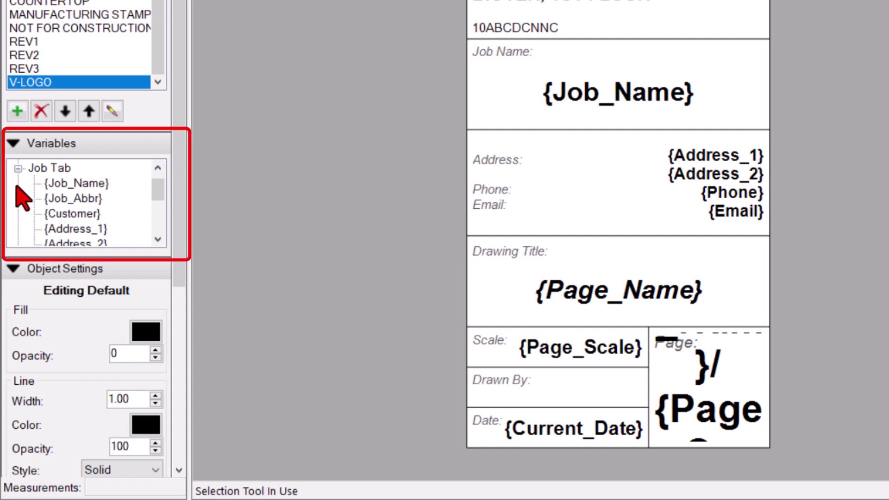
pyautogui.scroll(1, 159, 185)
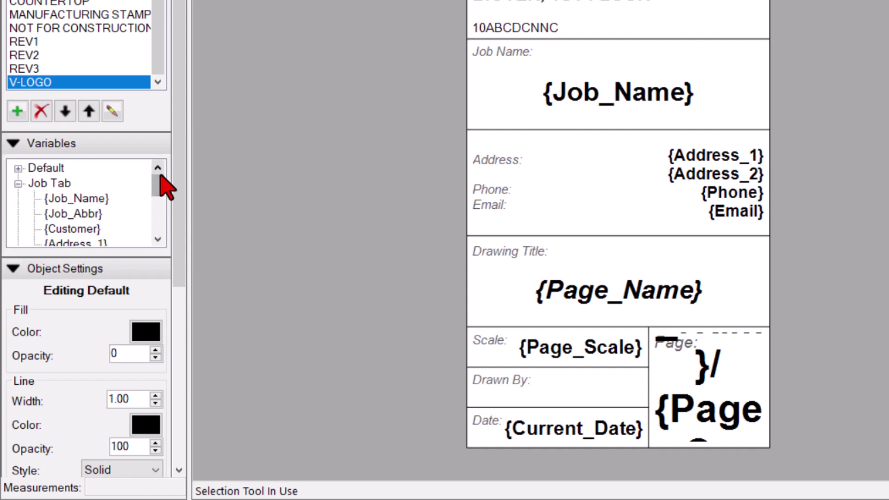
pyautogui.click(83, 202)
pyautogui.click(85, 230)
pyautogui.moveTo(90, 245); pyautogui.dragTo(91, 199)
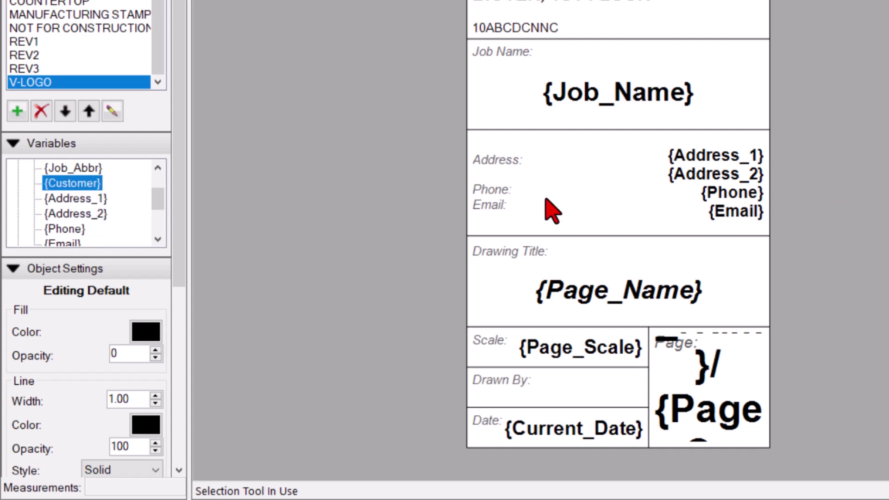
pyautogui.scroll(-2, 551, 290)
pyautogui.scroll(-1, 553, 324)
pyautogui.scroll(2, 562, 175)
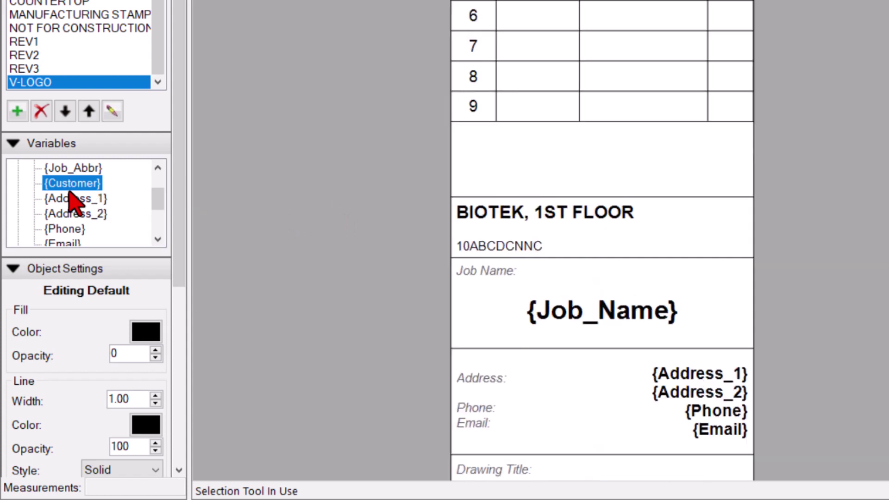
# - Place {Customer} in the empty cell above BIOTEK, 1ST FLOOR and add a 'Customer' text label
pyautogui.moveTo(68, 185); pyautogui.dragTo(624, 163)
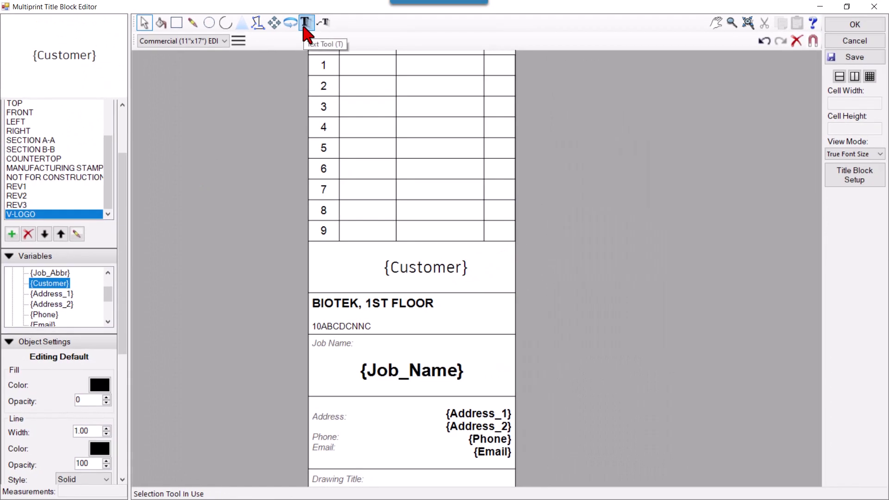
pyautogui.click(305, 24)
pyautogui.moveTo(316, 242); pyautogui.dragTo(372, 257)
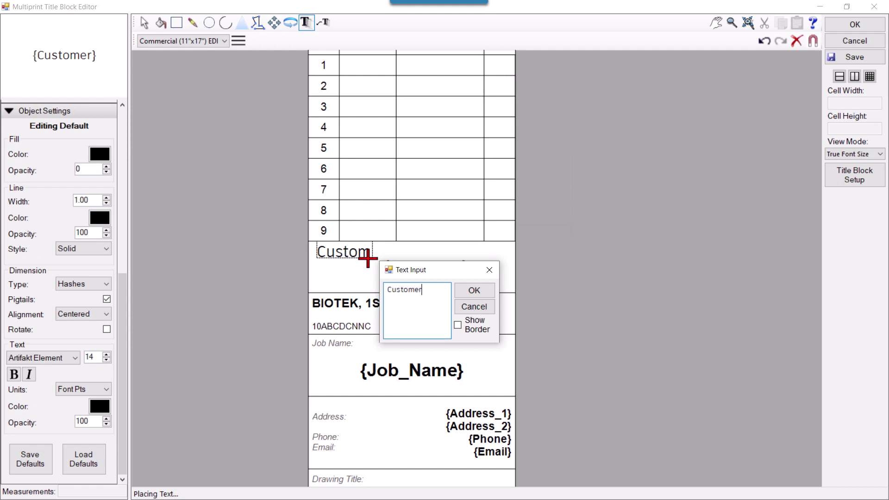
pyautogui.write('Customer')
pyautogui.click(474, 290)
# - Deselect the Customer label, then apply the title block changes and close the editor
pyautogui.click(144, 23)
pyautogui.click(363, 256)
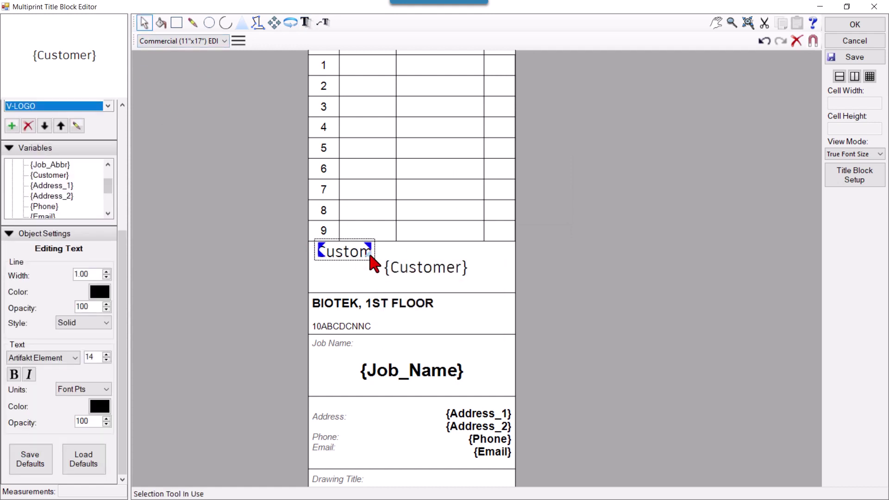
pyautogui.click(581, 290)
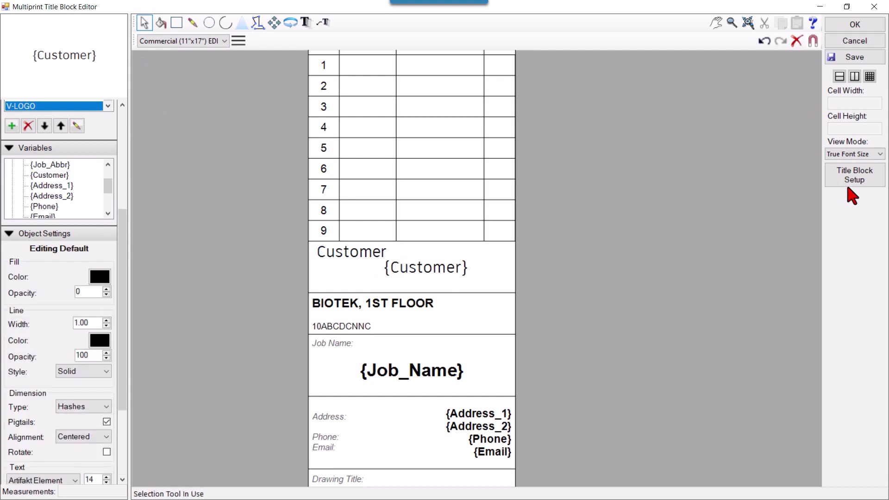
pyautogui.click(852, 27)
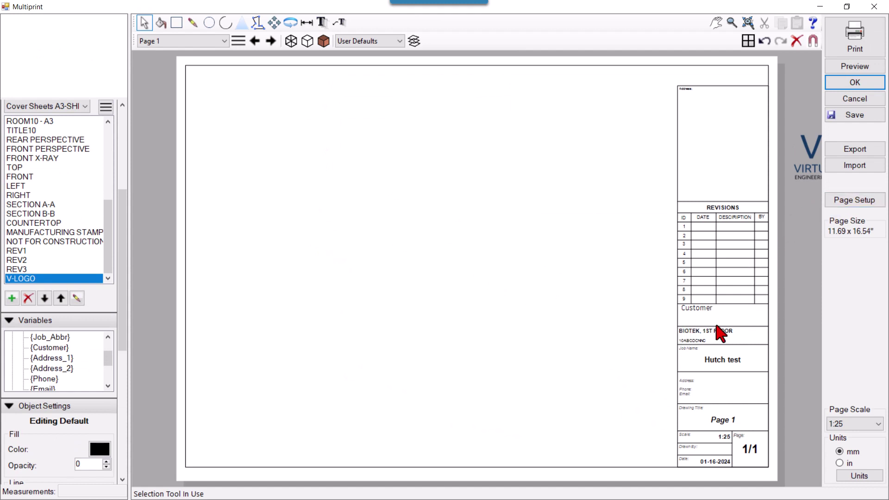
# - Save the Multiprint page layout and close Multiprint, returning to Room 1's floor plan
pyautogui.scroll(3, 727, 330)
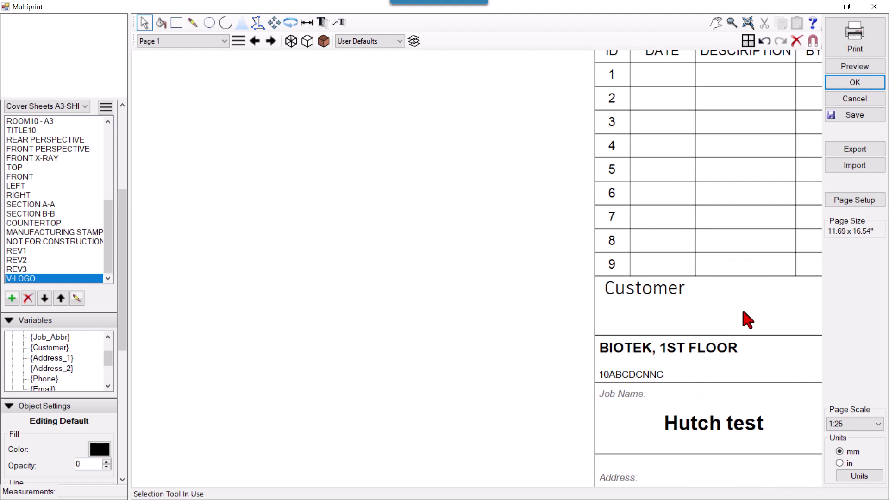
pyautogui.click(841, 116)
pyautogui.click(838, 83)
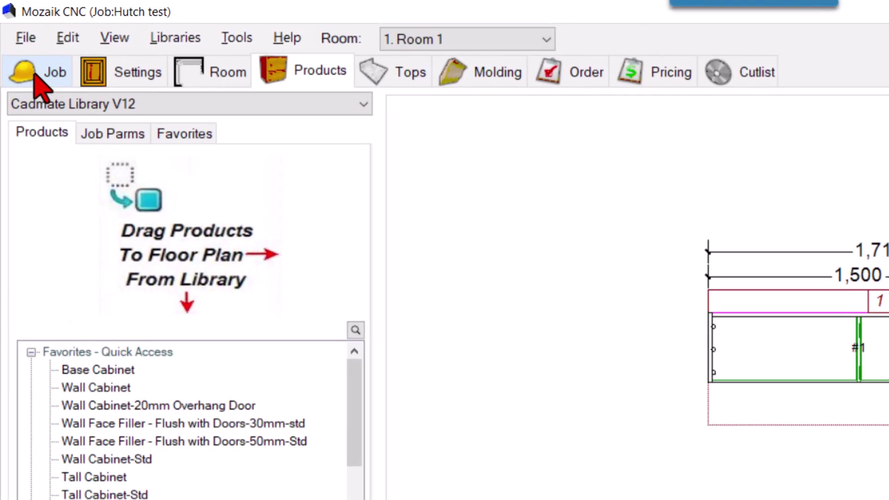
# - Enter the customer's name in the Job Information Customer field and save the Hutch test job
pyautogui.click(33, 75)
pyautogui.click(109, 203)
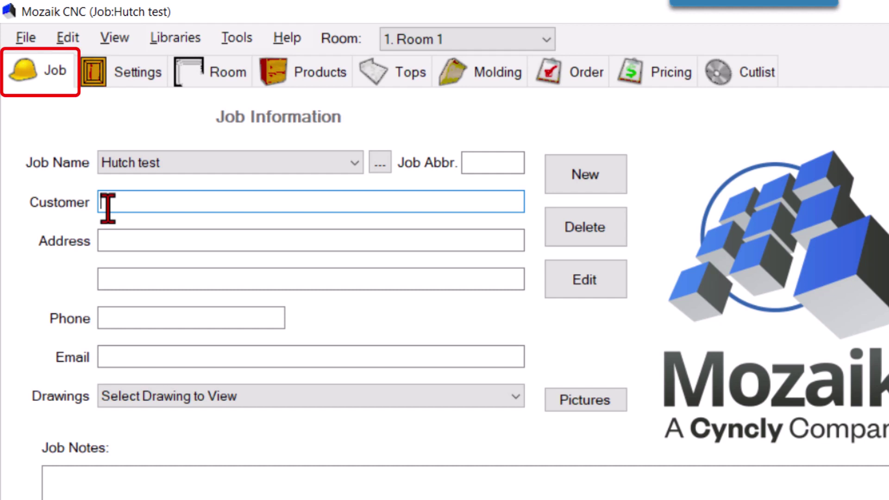
pyautogui.write('c inc')
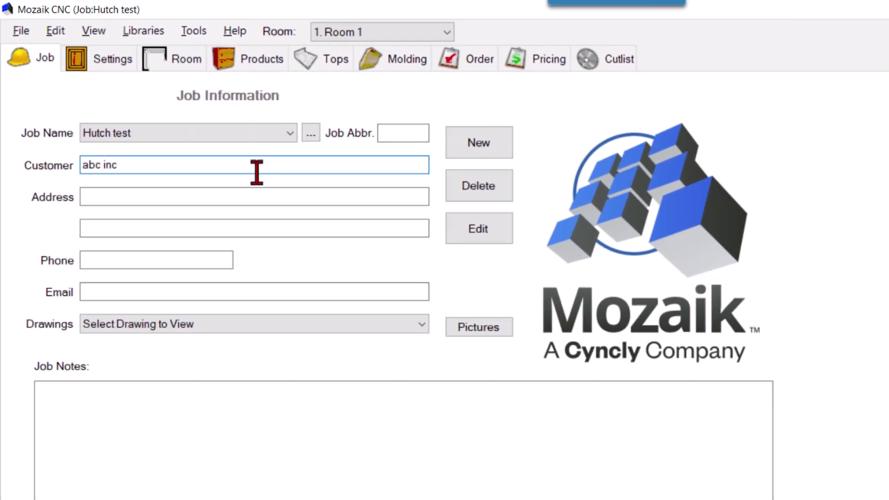
pyautogui.click(15, 21)
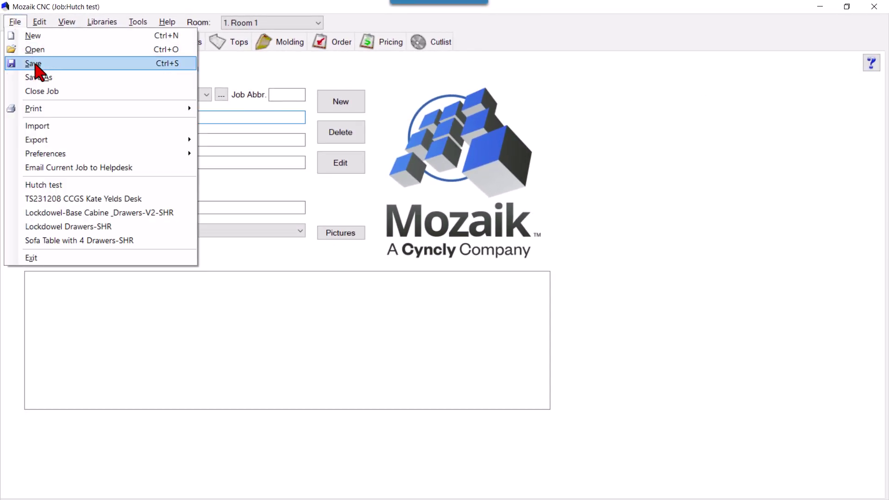
pyautogui.click(35, 63)
pyautogui.click(15, 23)
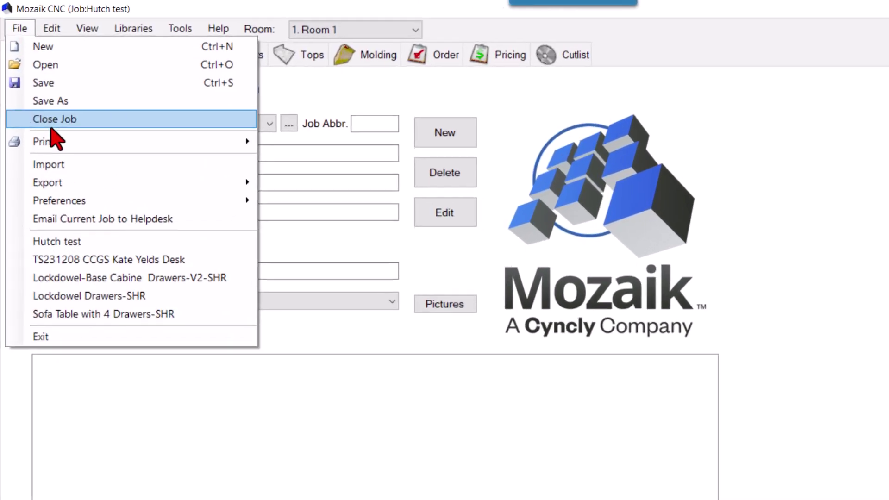
# - Reopen the job in MultiPrint, confirm the Customer cell shows the customer name, and open Page Setup
pyautogui.moveTo(69, 141)
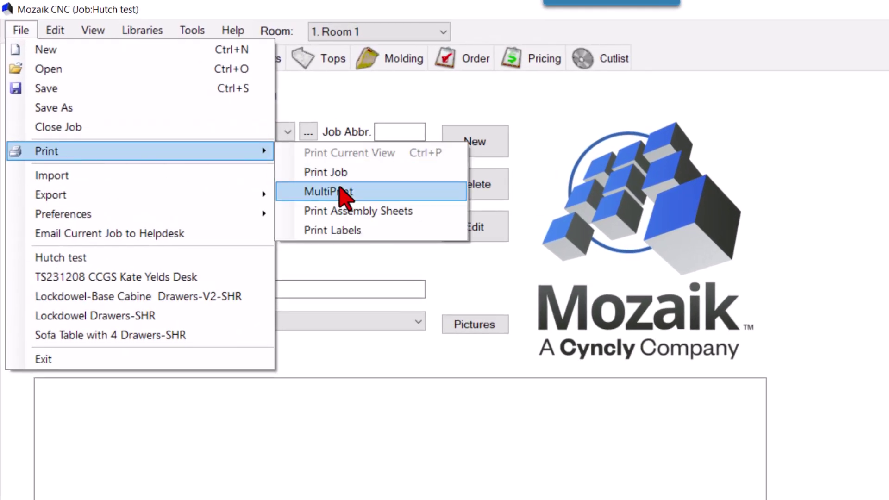
pyautogui.click(320, 176)
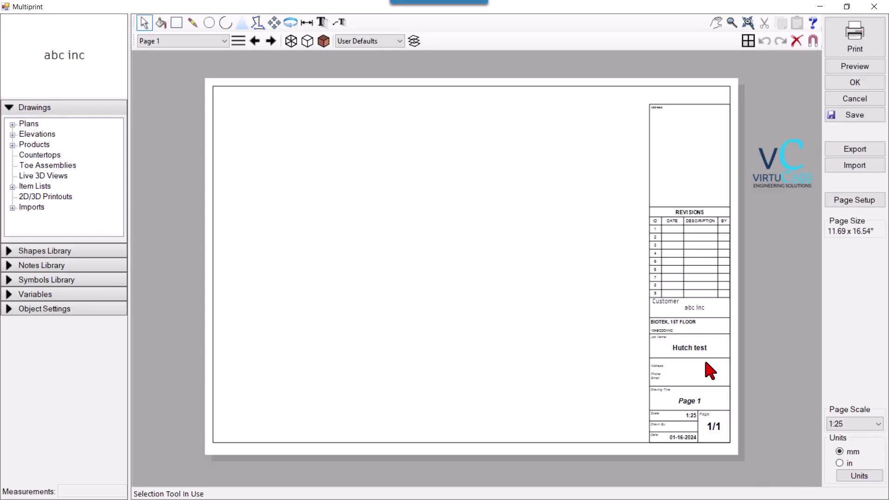
pyautogui.scroll(3, 702, 311)
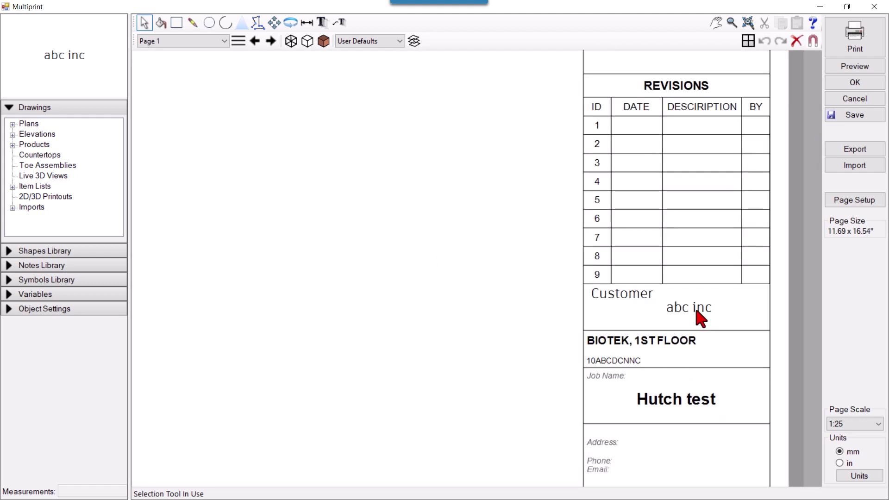
pyautogui.scroll(2, 703, 320)
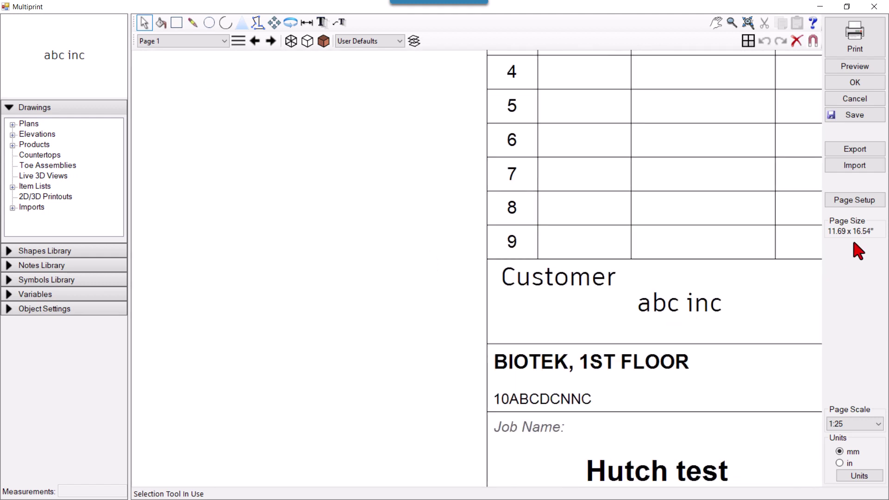
pyautogui.click(850, 202)
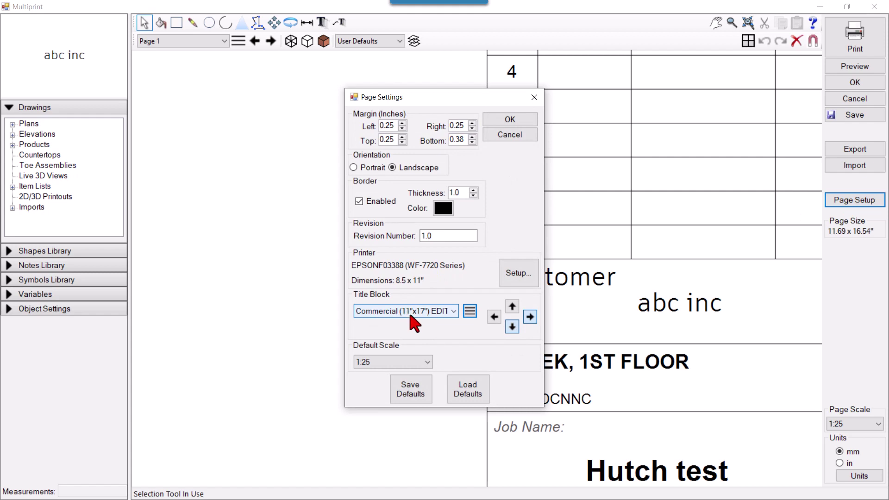
# - Reopen Page Setup and open the Commercial (11"x17") EDIT title block in the Title Block Editor
pyautogui.click(508, 122)
pyautogui.scroll(-5, 671, 362)
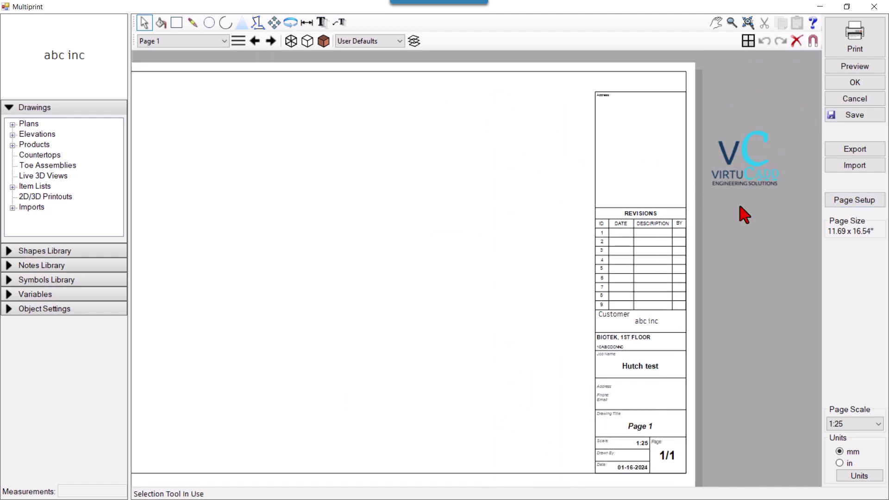
pyautogui.scroll(-1, 709, 183)
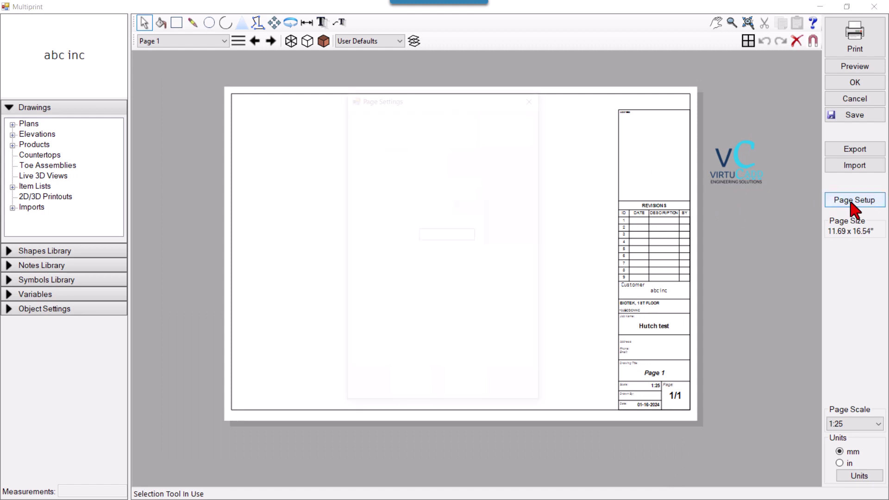
pyautogui.click(851, 203)
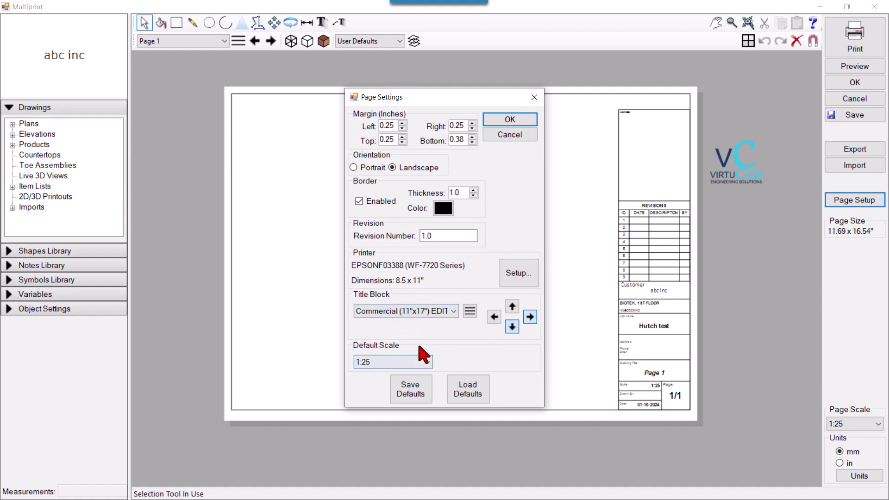
pyautogui.click(470, 311)
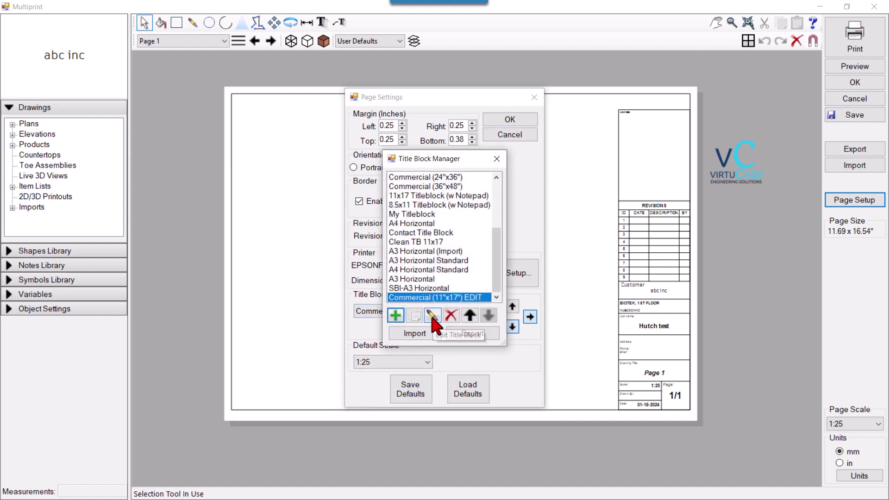
pyautogui.click(433, 318)
pyautogui.click(432, 320)
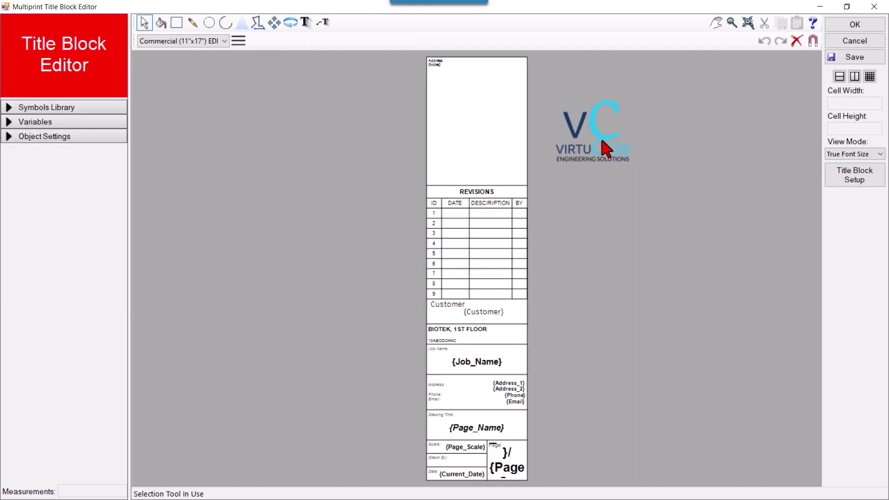
# - Move the VirtuCADD logo into the title block's top box and apply the changes to Page 1
pyautogui.click(605, 150)
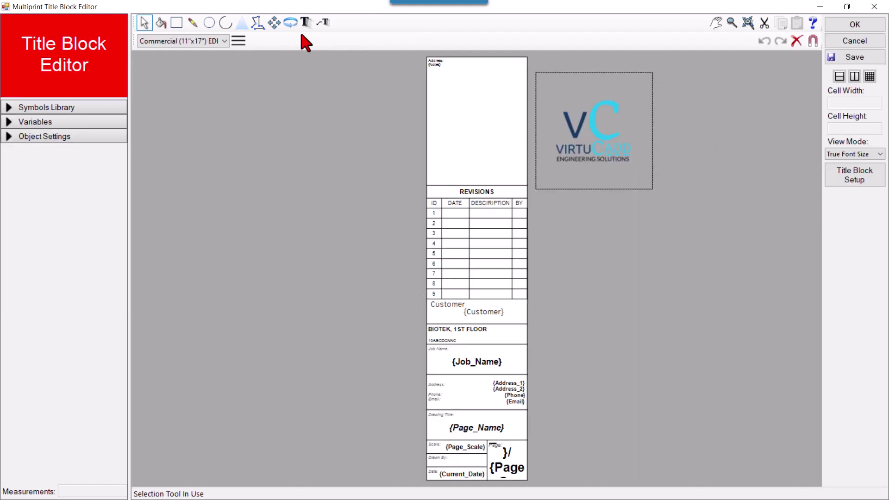
pyautogui.click(274, 22)
pyautogui.click(583, 149)
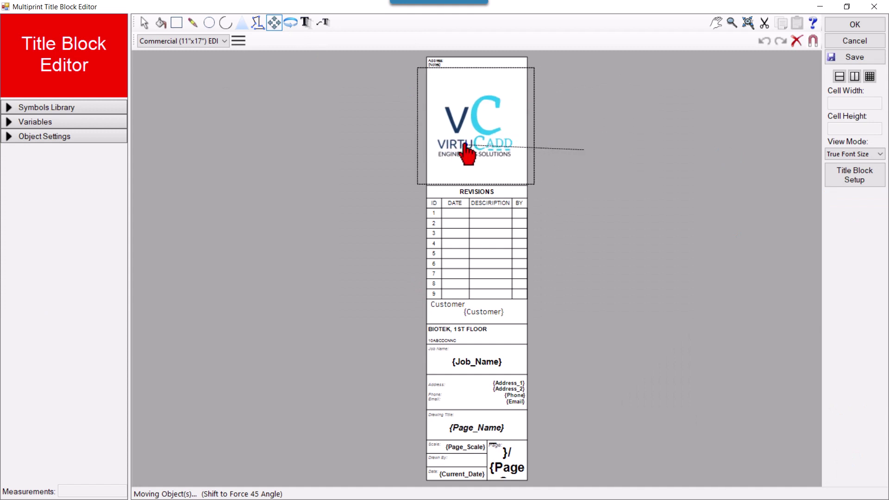
pyautogui.click(469, 148)
pyautogui.click(144, 22)
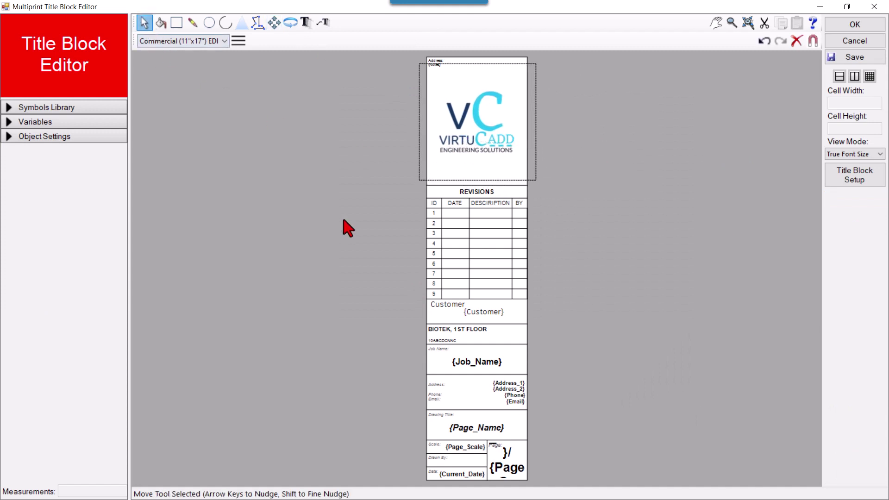
pyautogui.click(347, 227)
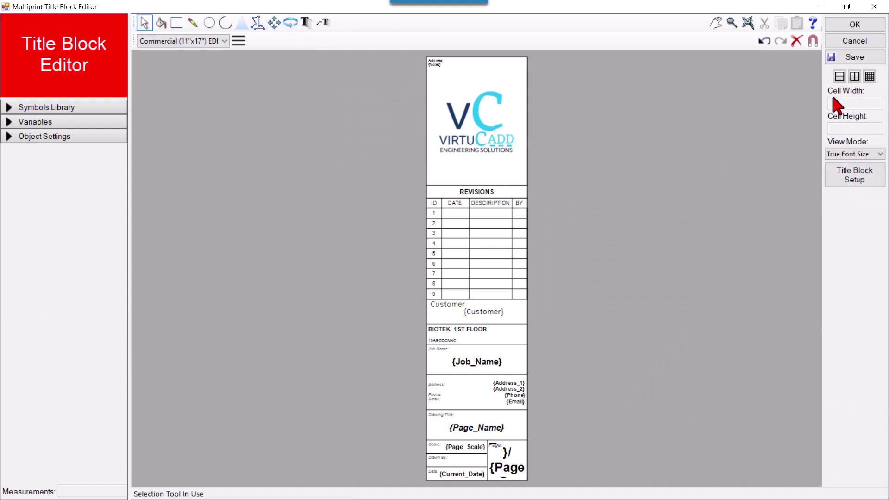
pyautogui.click(852, 25)
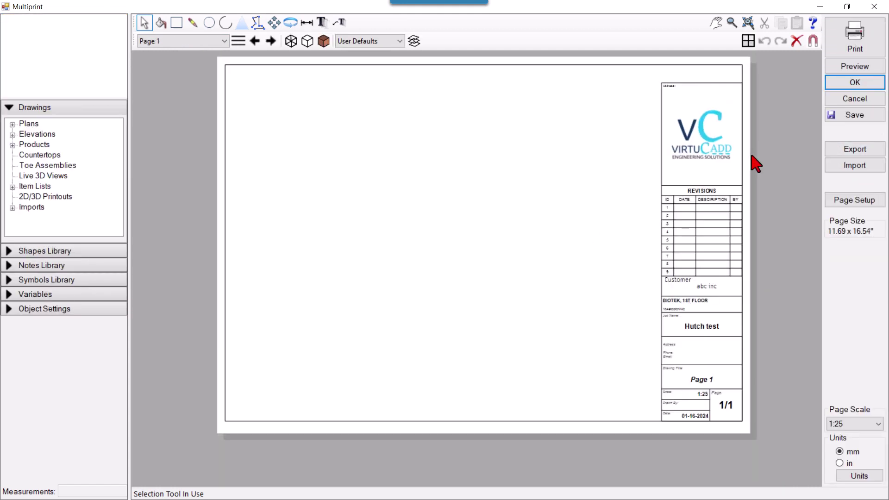
pyautogui.scroll(1, 758, 193)
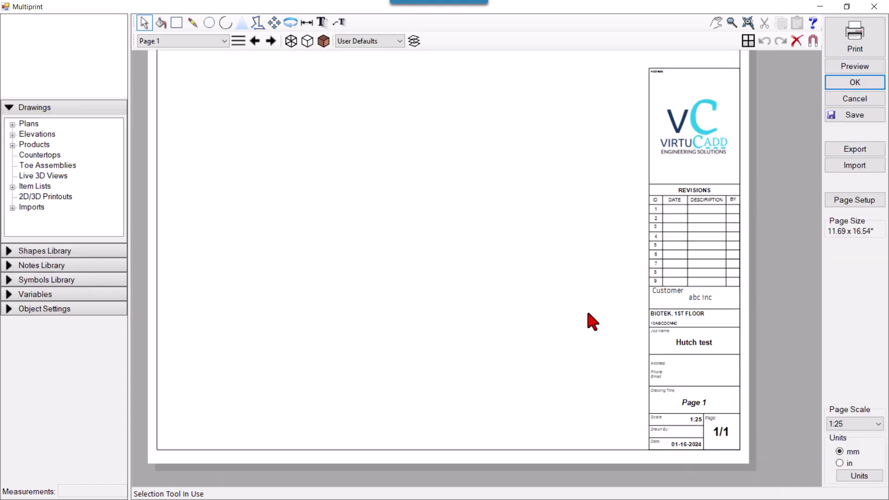
pyautogui.scroll(-1, 591, 311)
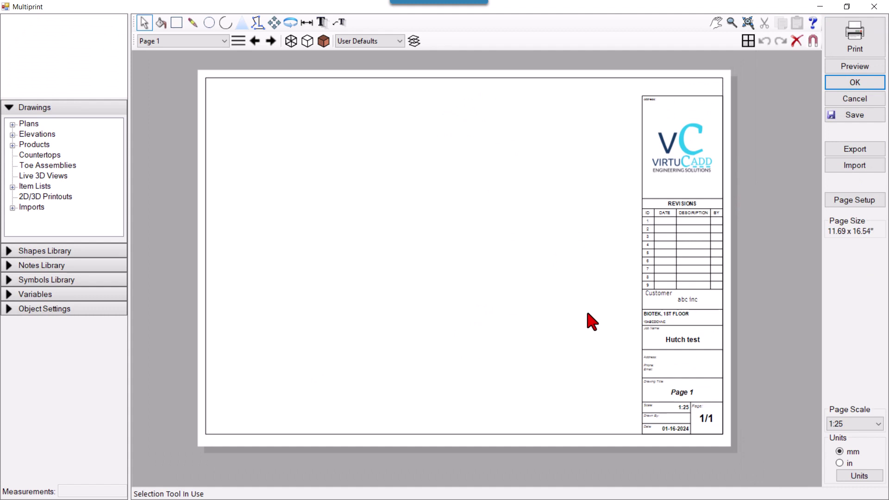